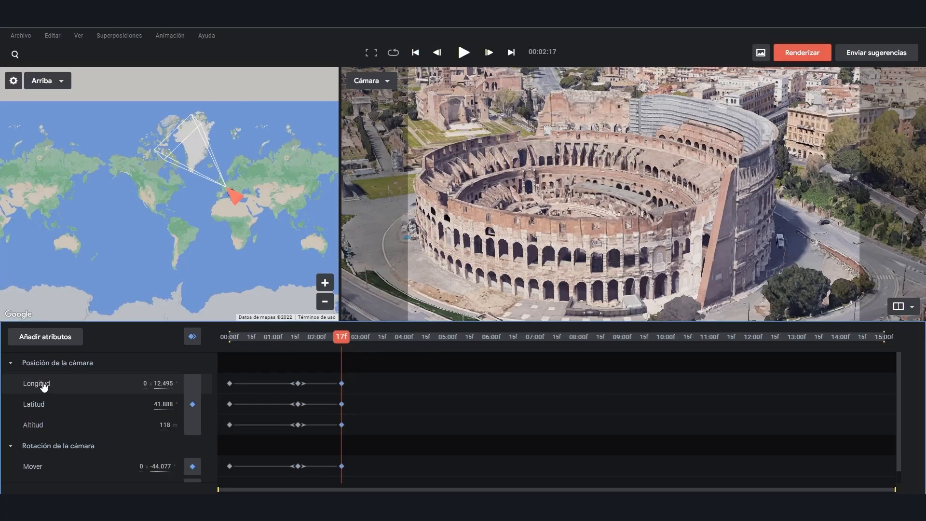
# Step: Display the camera position's Longitud curve in the timeline graph
pyautogui.click(44, 386)
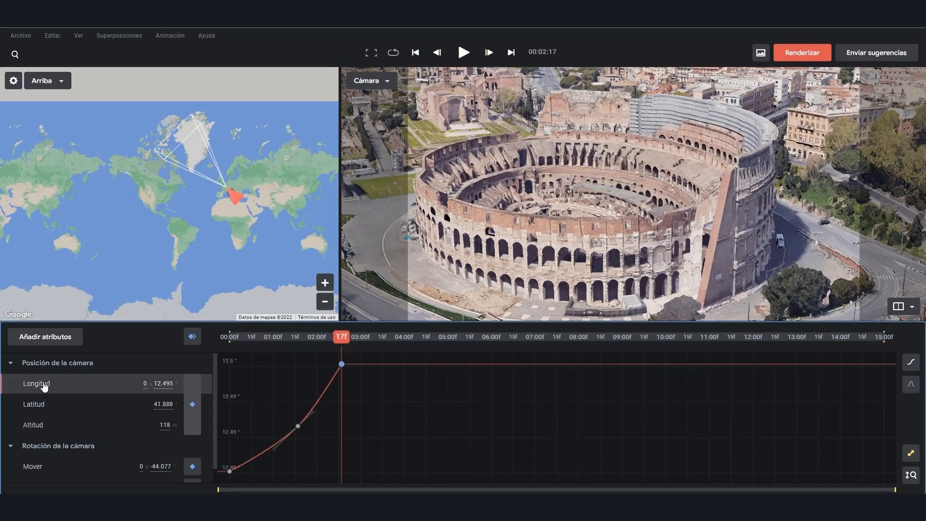
pyautogui.click(910, 386)
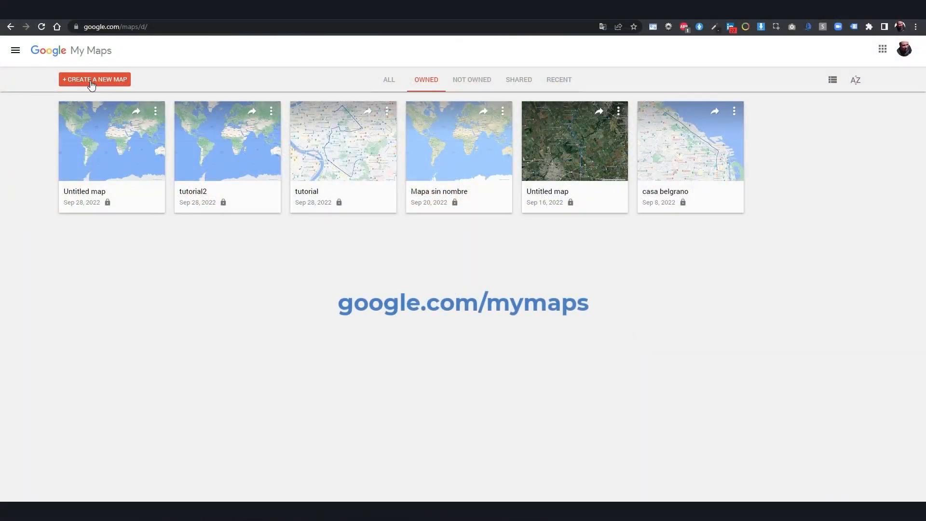
# Step: Create a new map in Google My Maps and add a driving route from Coliseo de Roma to Ponte Garibaldi, Rome
pyautogui.click(92, 85)
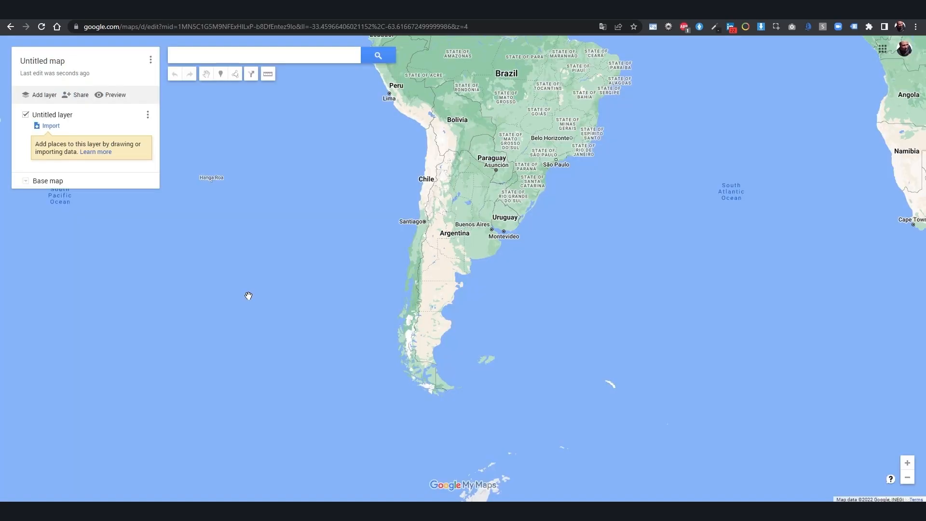
pyautogui.click(249, 76)
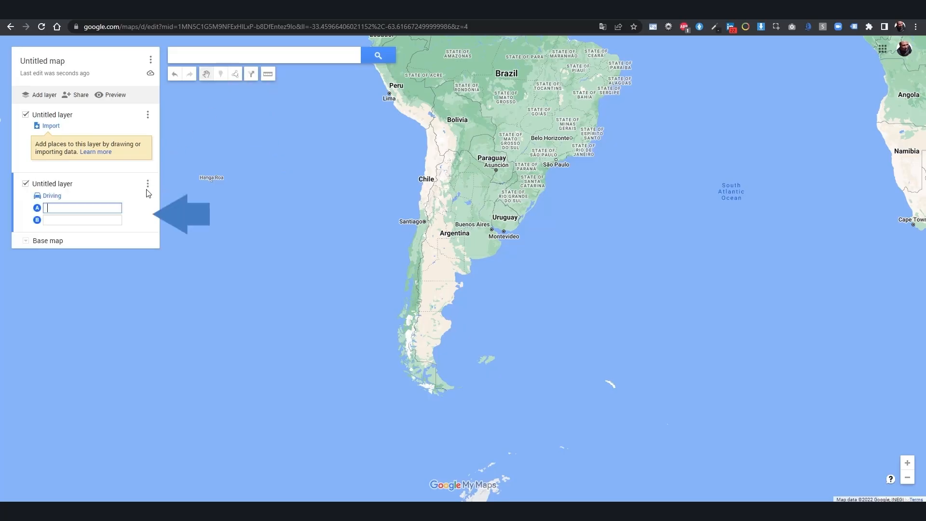
pyautogui.write('coliseo')
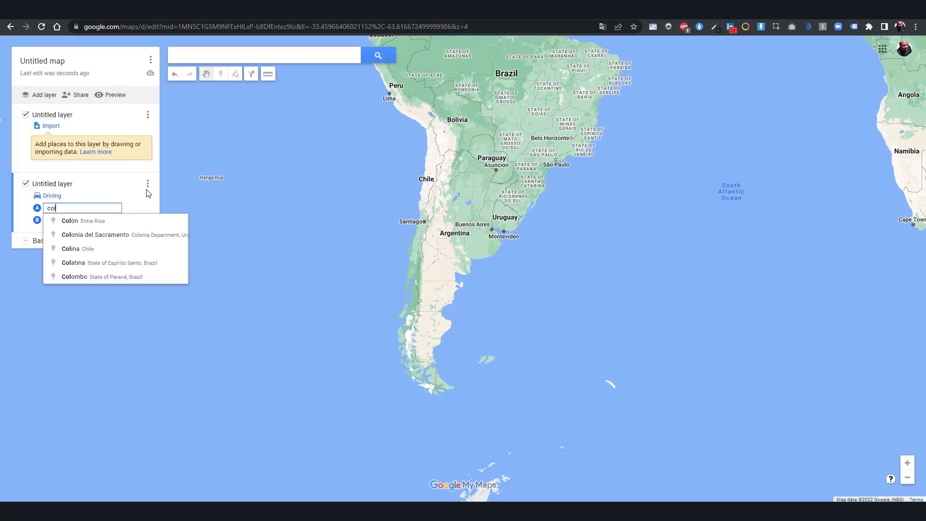
pyautogui.write('roma')
pyautogui.click(78, 222)
pyautogui.write('ponte garibald')
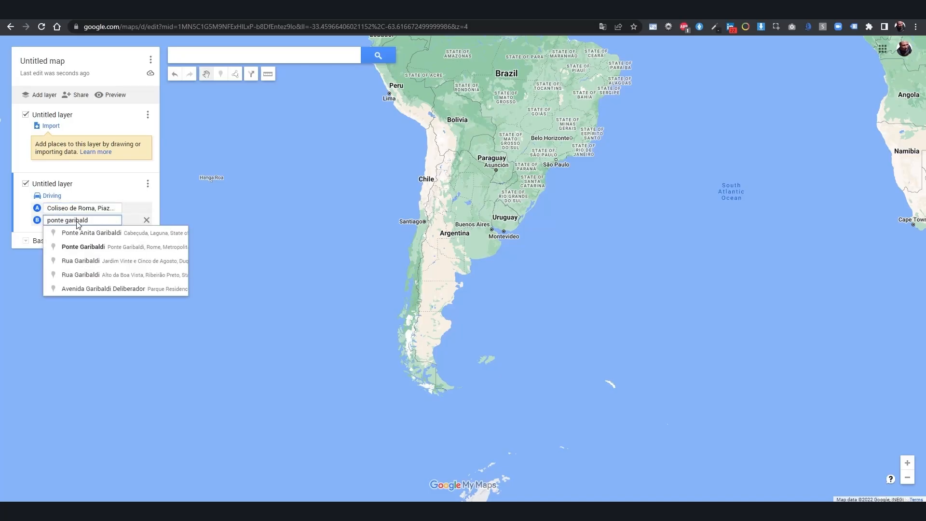
pyautogui.click(112, 255)
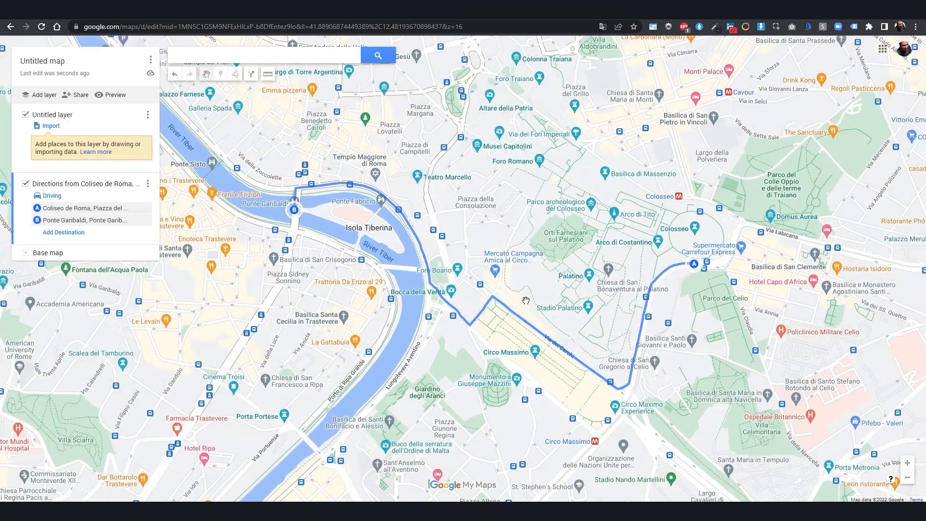
# Step: Export the entire map as a KMZ file named roma in the recorridos folder
pyautogui.click(150, 59)
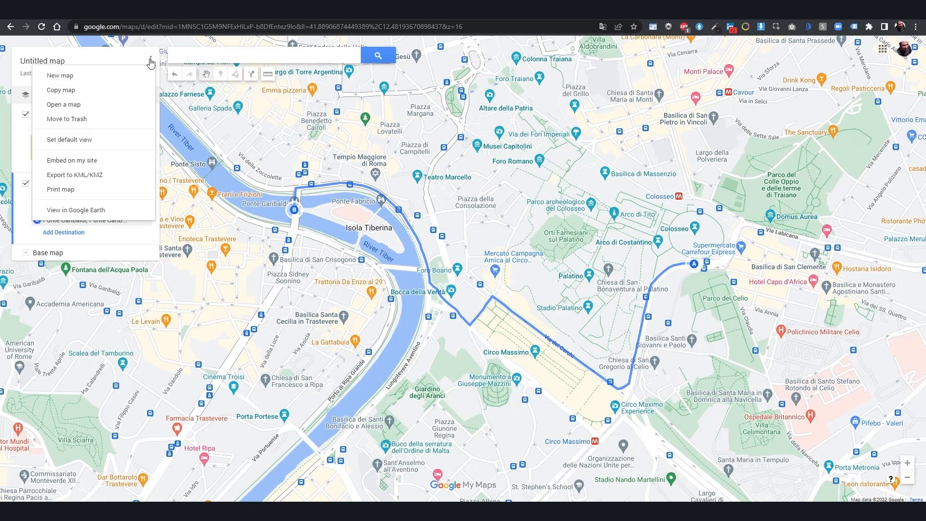
pyautogui.click(103, 178)
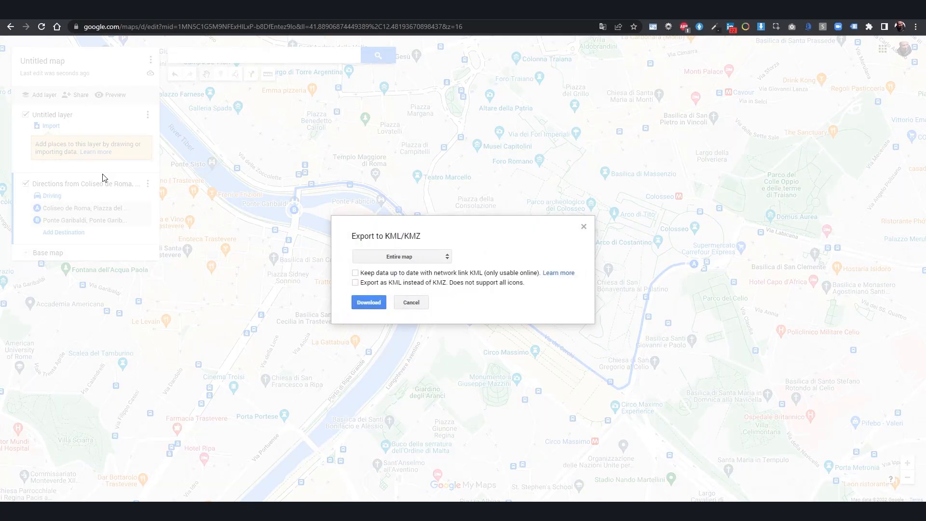
pyautogui.click(369, 302)
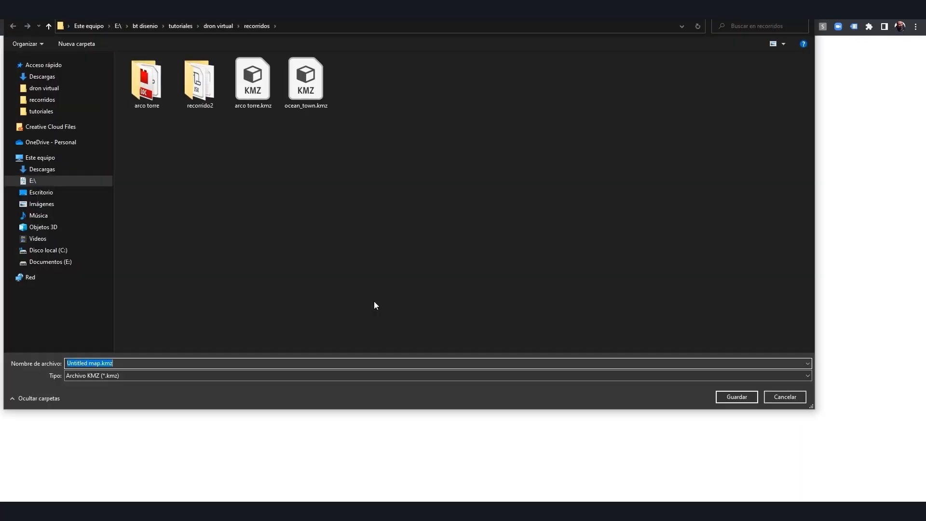
pyautogui.write('roma')
pyautogui.click(736, 396)
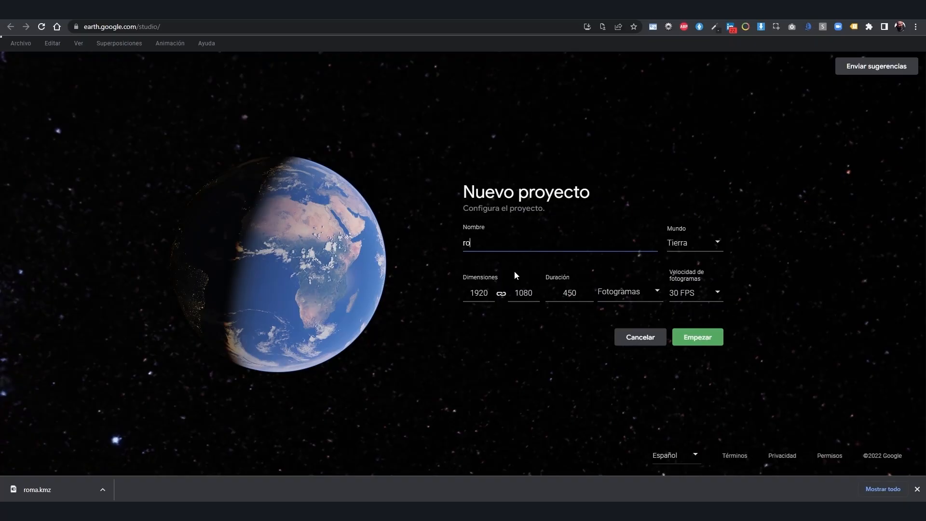
# Step: Create a Google Earth Studio project named roma with the duration expressed as timecode
pyautogui.write('ma')
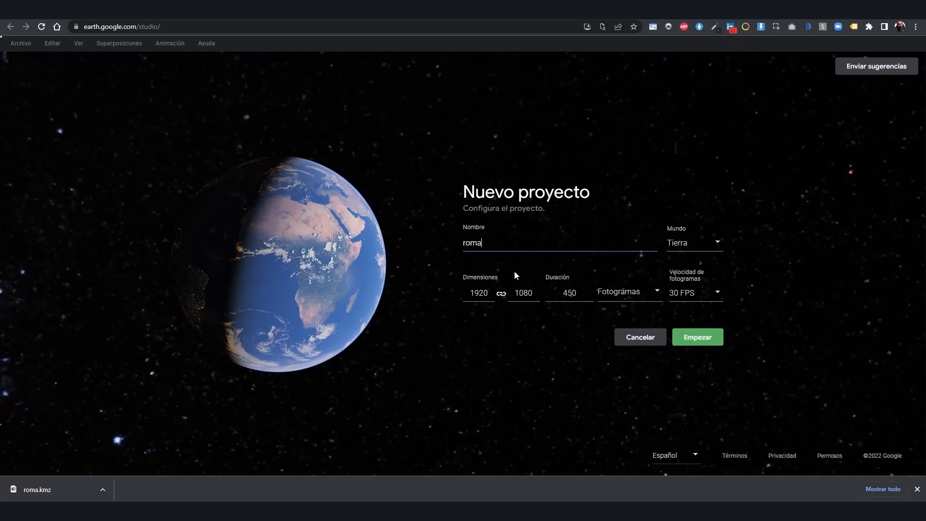
pyautogui.click(569, 292)
pyautogui.click(606, 293)
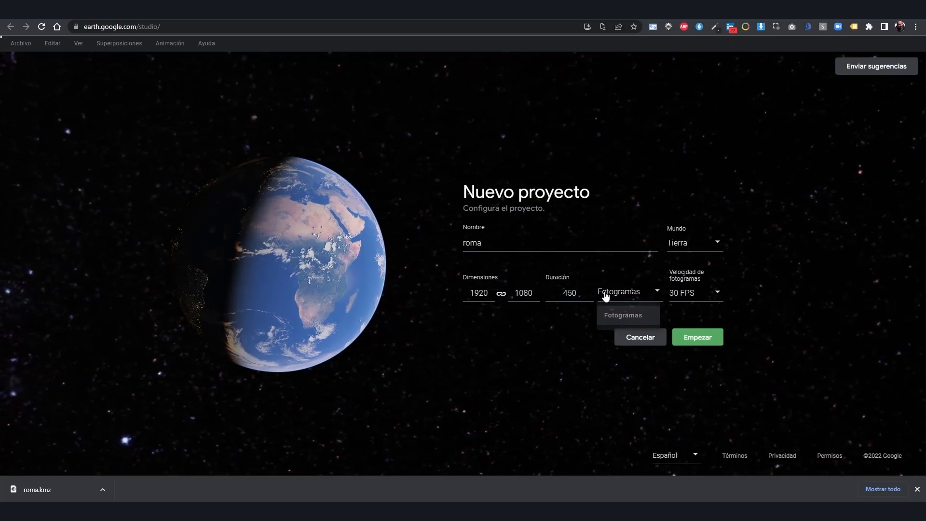
pyautogui.click(614, 338)
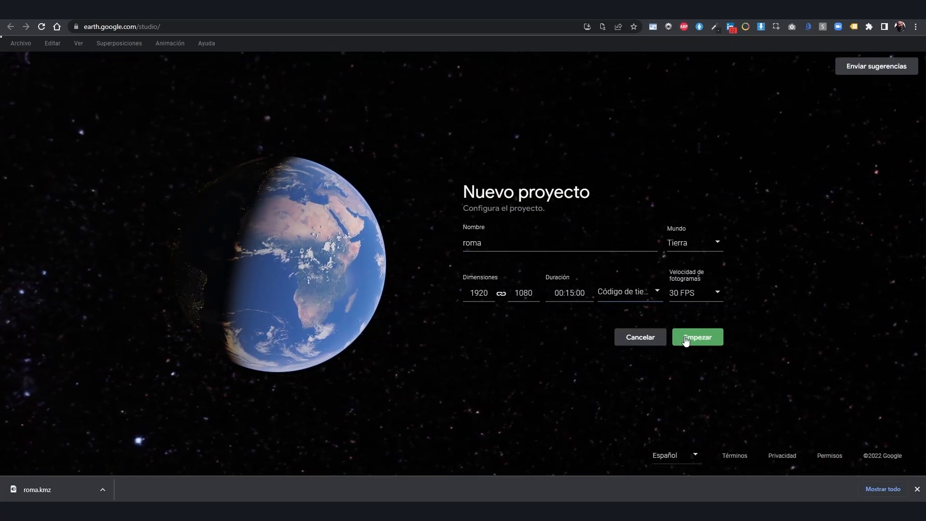
pyautogui.click(686, 338)
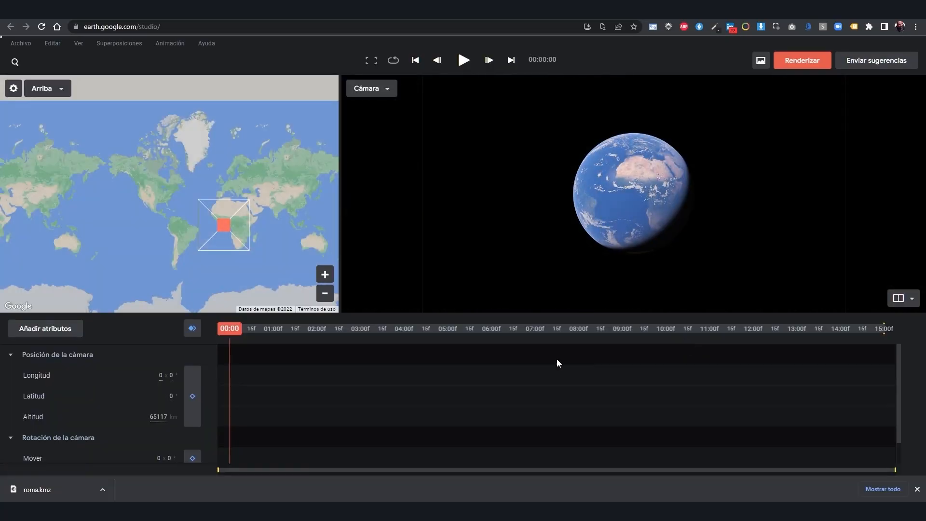
# Step: Add the camera target attribute (Objetivo de la cámara) to the project
pyautogui.click(59, 329)
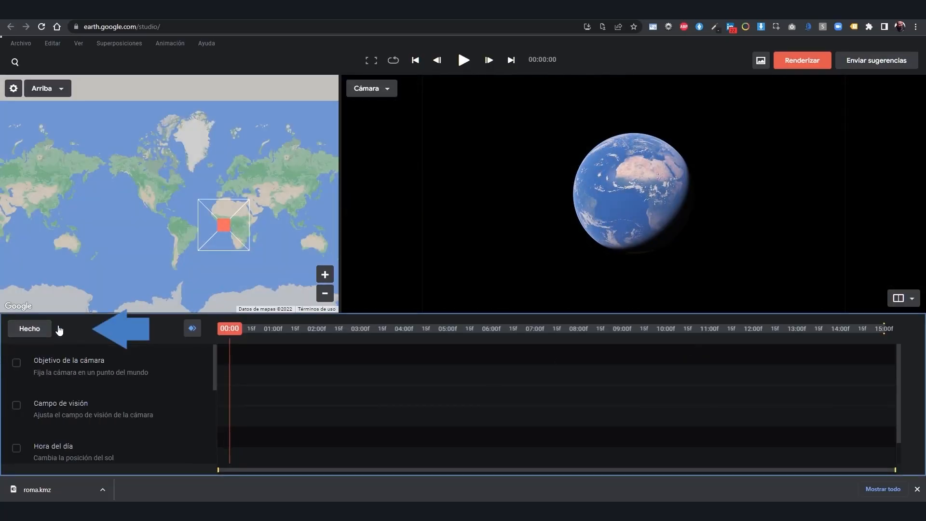
pyautogui.click(17, 364)
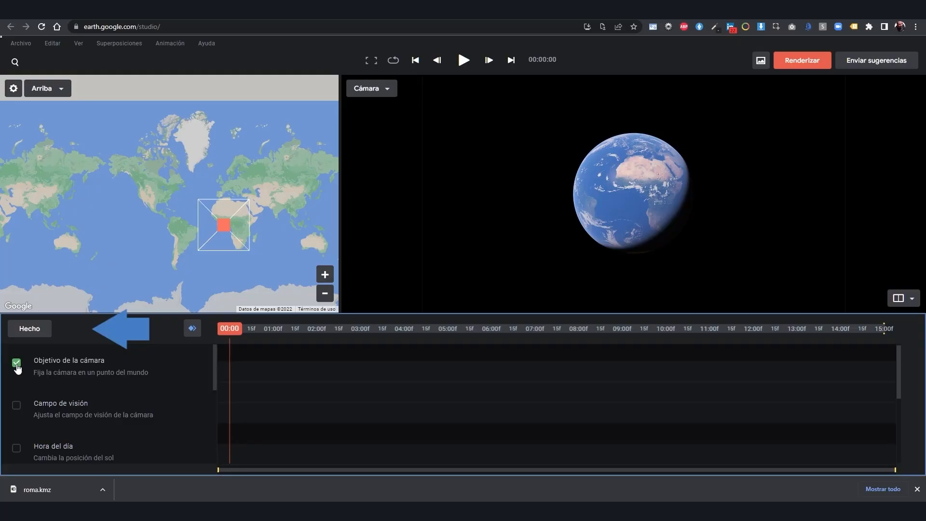
pyautogui.click(31, 334)
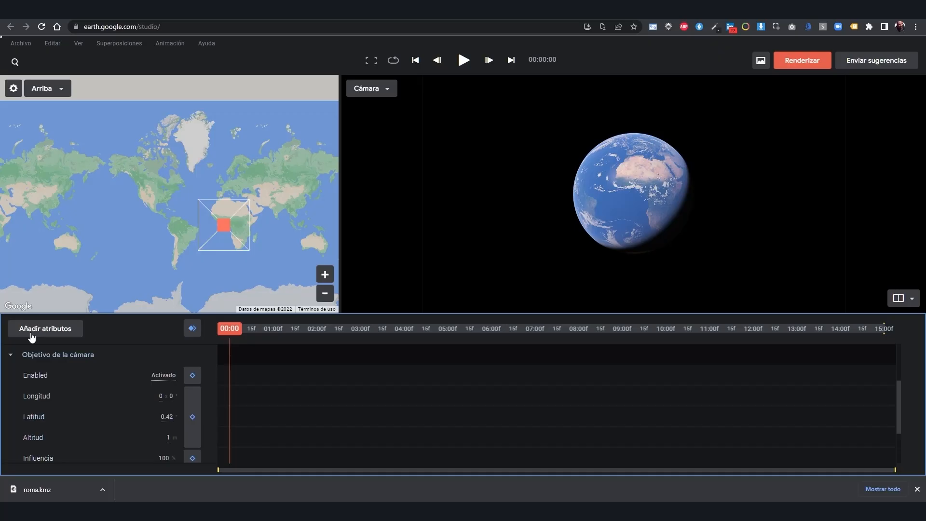
# Step: Import roma.kmz from the computer as a KML overlay
pyautogui.click(119, 43)
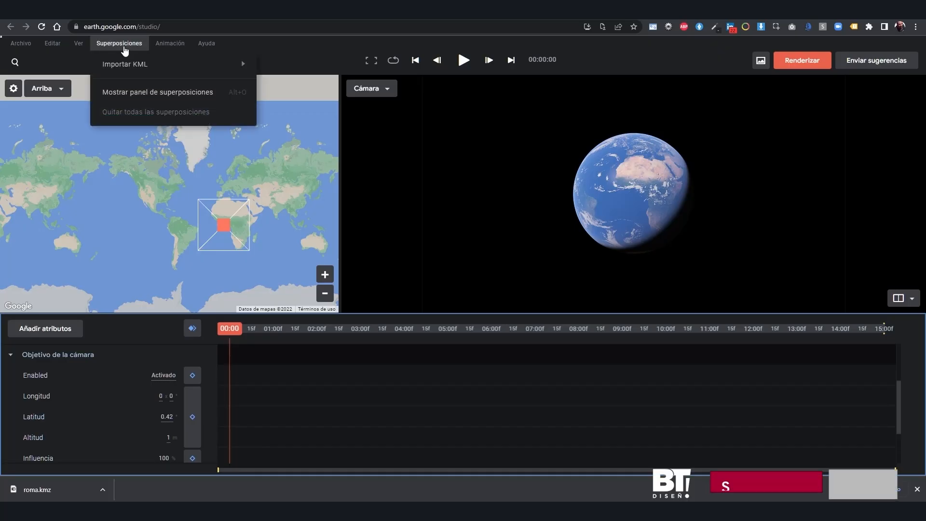
pyautogui.moveTo(122, 64)
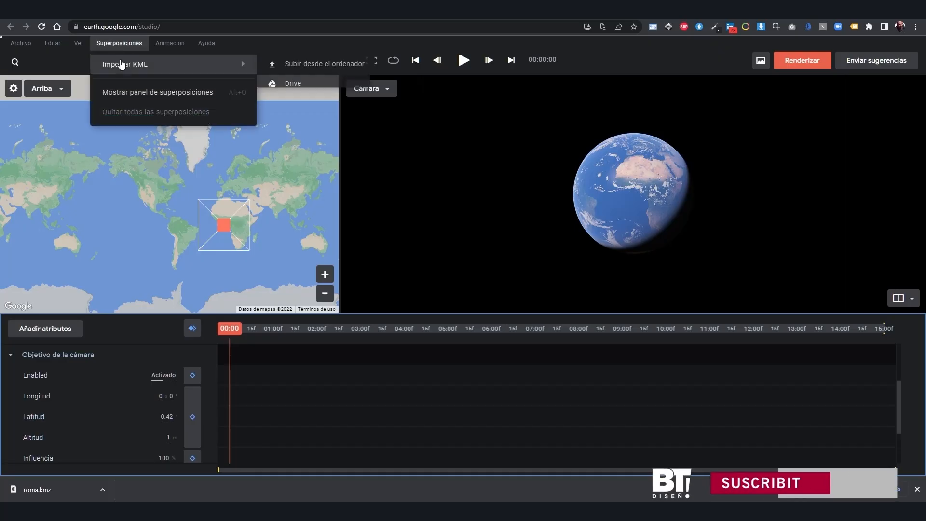
pyautogui.click(310, 66)
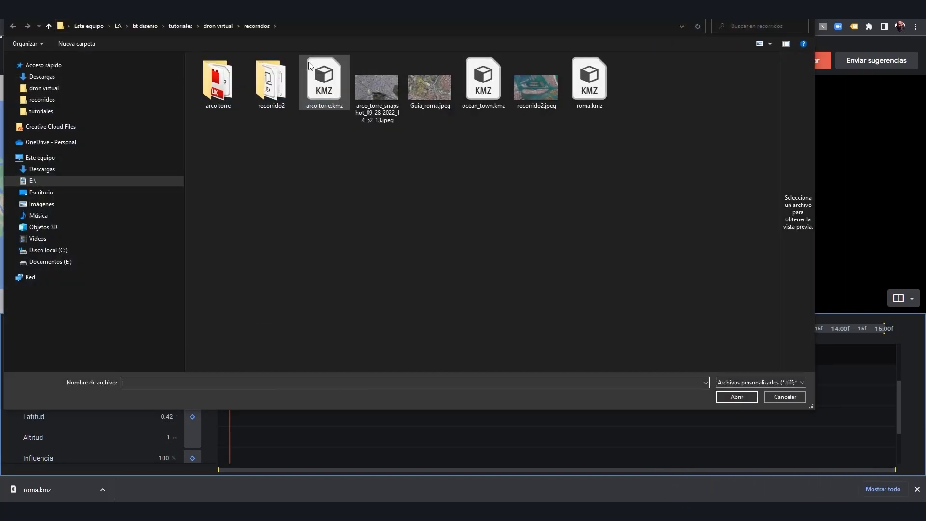
pyautogui.click(584, 102)
pyautogui.click(736, 397)
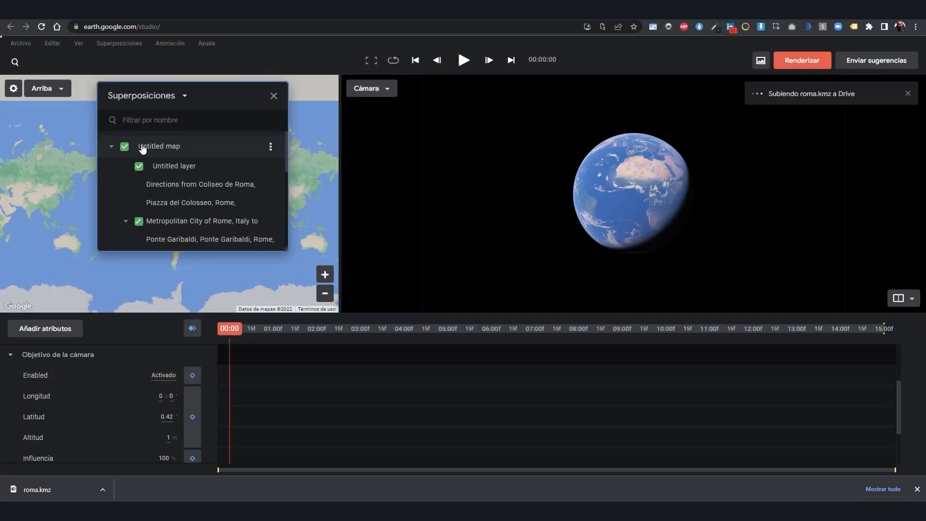
# Step: At 00:10:00, frame the Untitled map overlay in the camera and keyframe the camera target at the route corner beside Circo Massimo
pyautogui.click(666, 332)
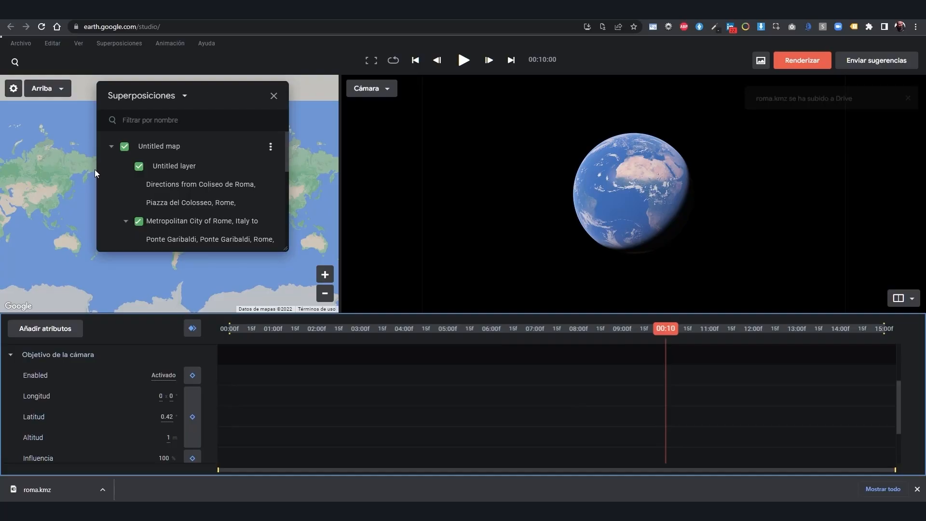
pyautogui.click(155, 150)
pyautogui.doubleClick(156, 150)
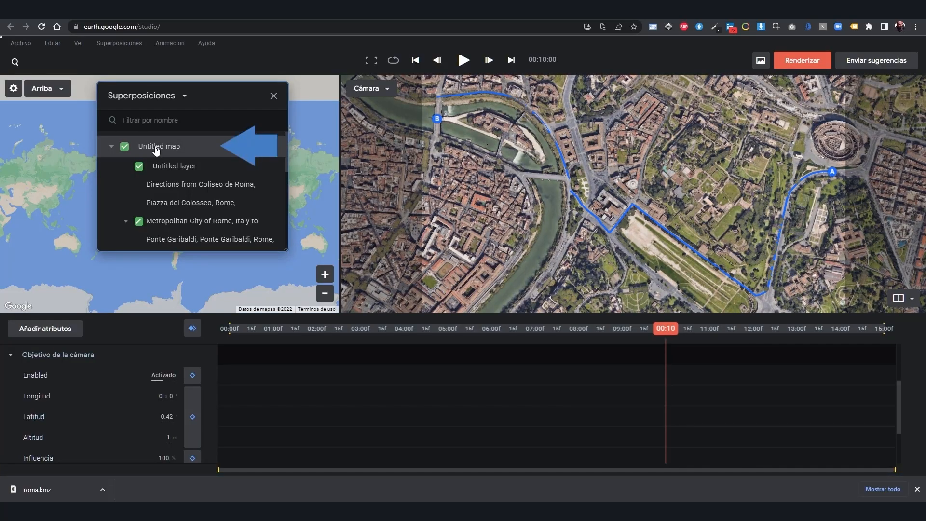
pyautogui.rightClick(632, 203)
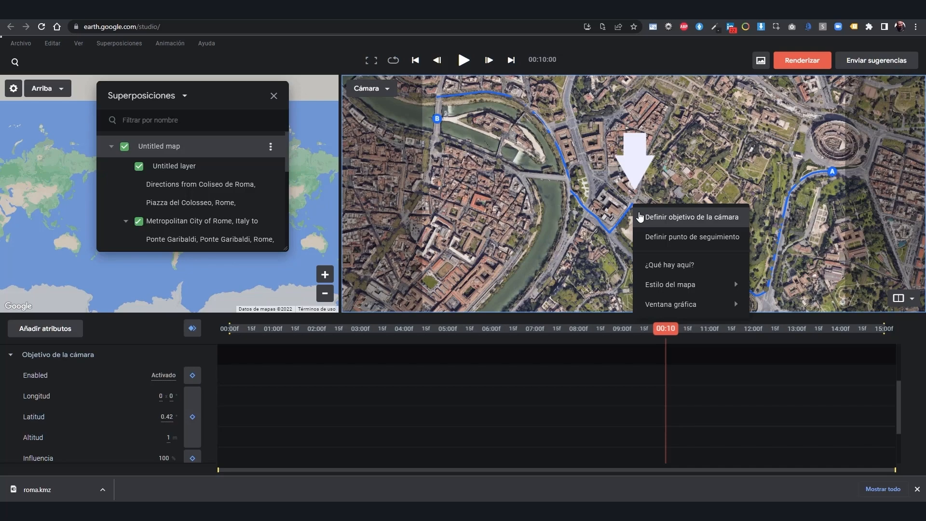
pyautogui.click(640, 217)
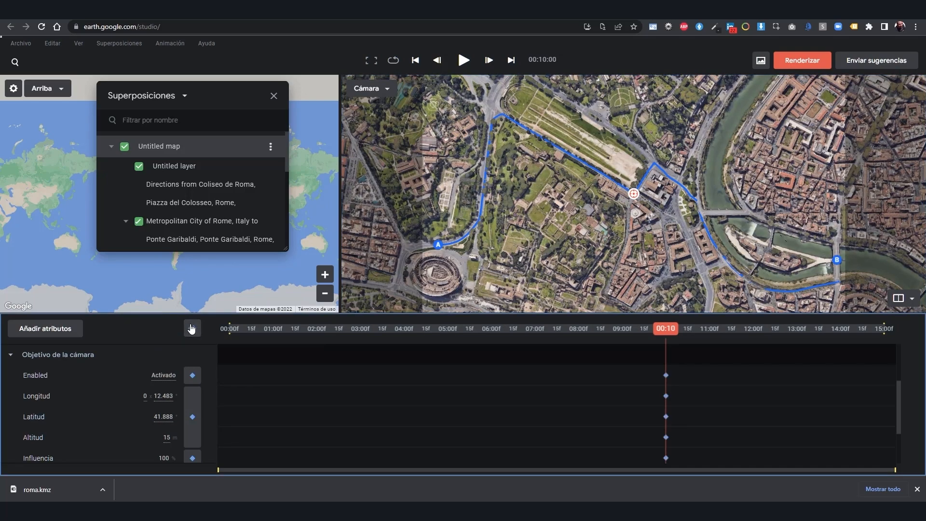
# Step: Capture a snapshot of the camera view with the whole route and save it as a JPEG named guia roma
pyautogui.click(762, 62)
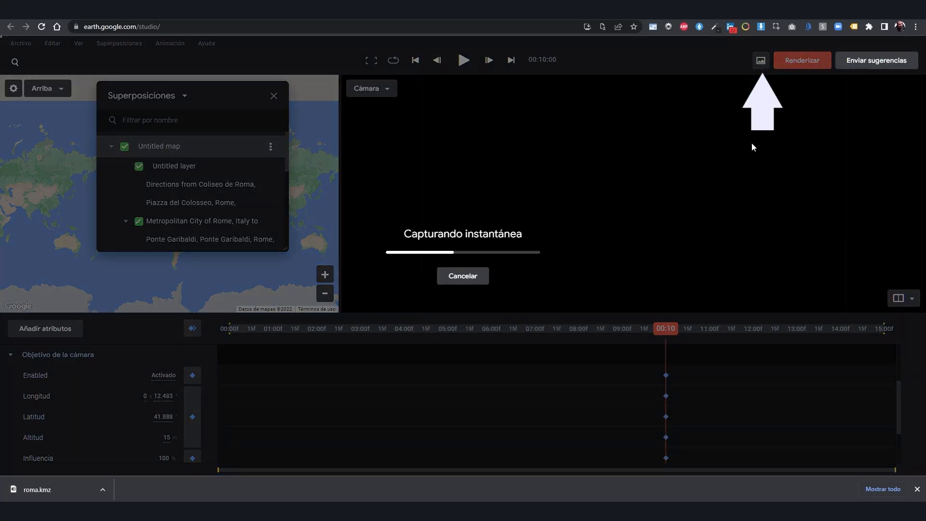
pyautogui.write('g')
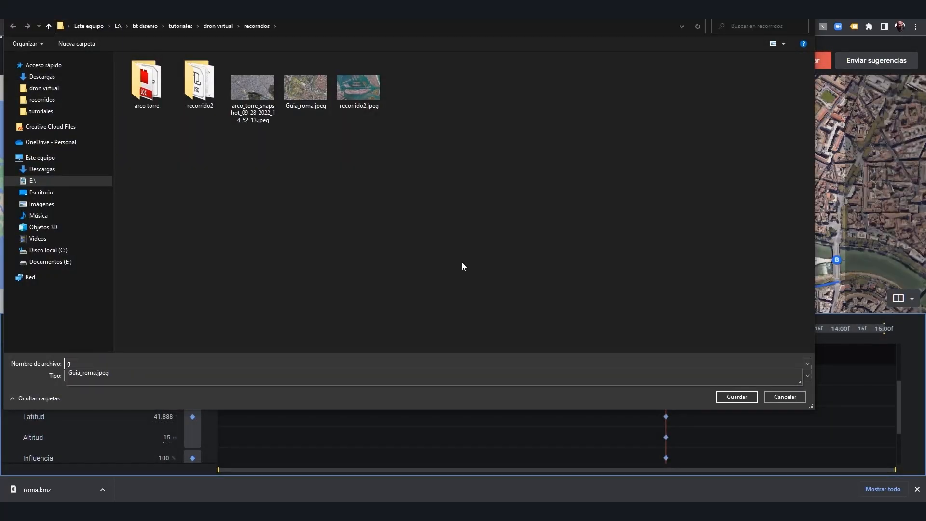
pyautogui.write('uia roma')
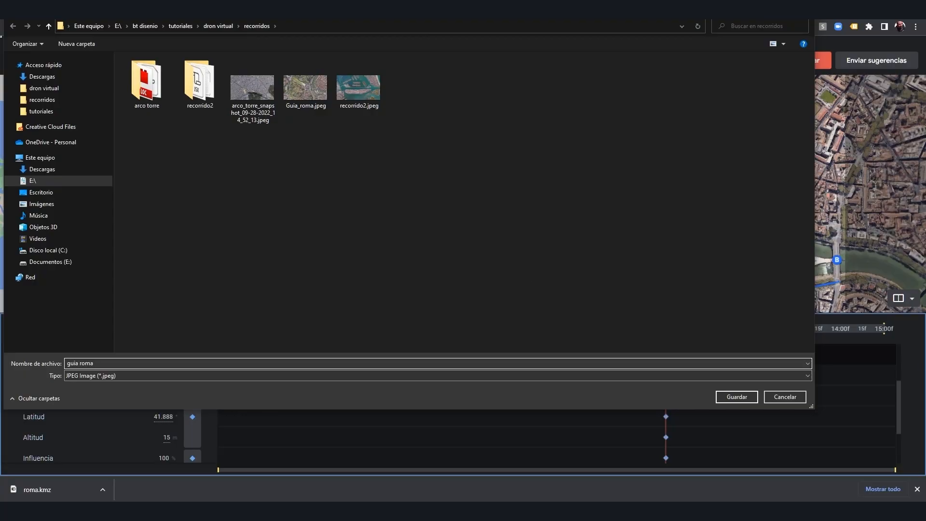
pyautogui.click(736, 396)
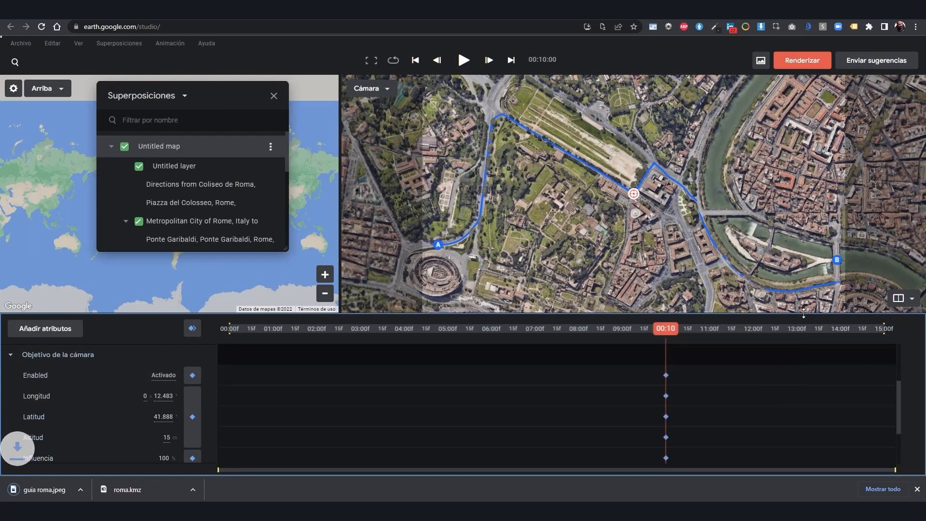
# Step: At 00:09:00, set the camera target on route point B at Ponte Garibaldi and keyframe all attributes
pyautogui.moveTo(666, 328); pyautogui.dragTo(623, 334)
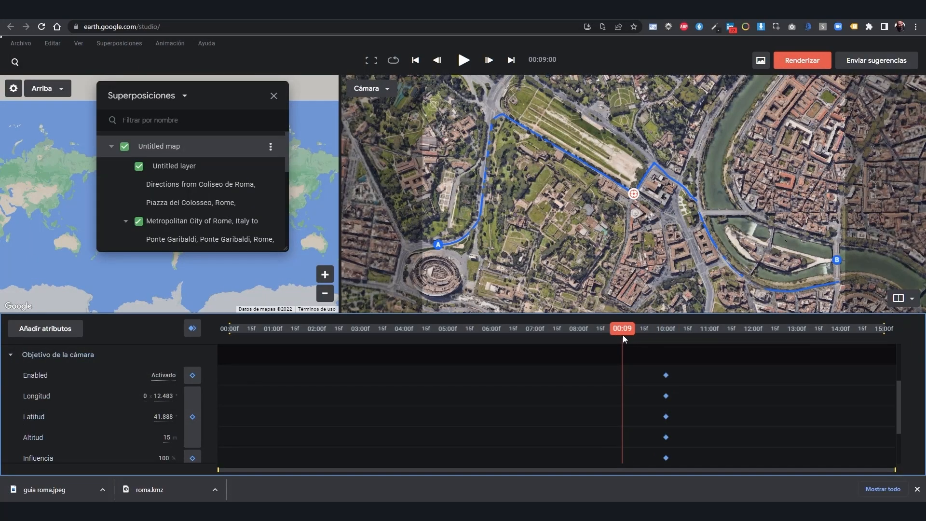
pyautogui.rightClick(837, 262)
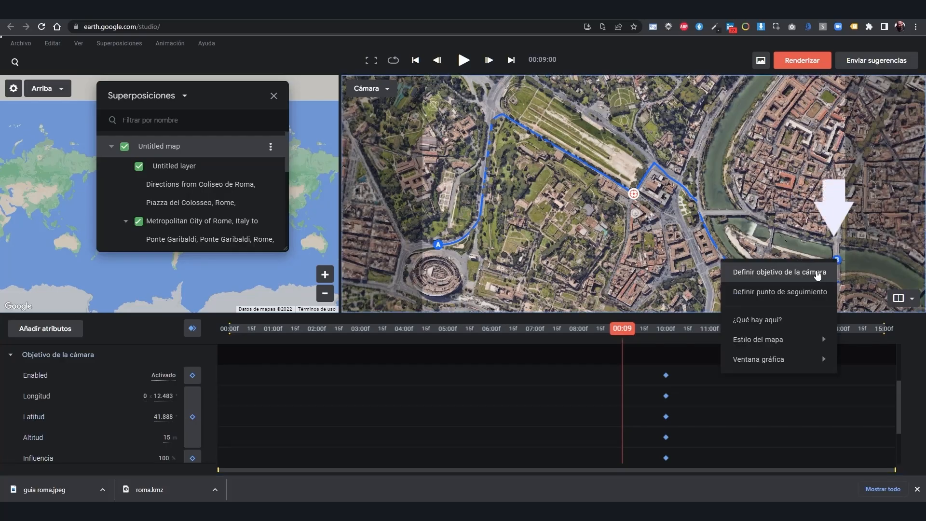
pyautogui.click(817, 273)
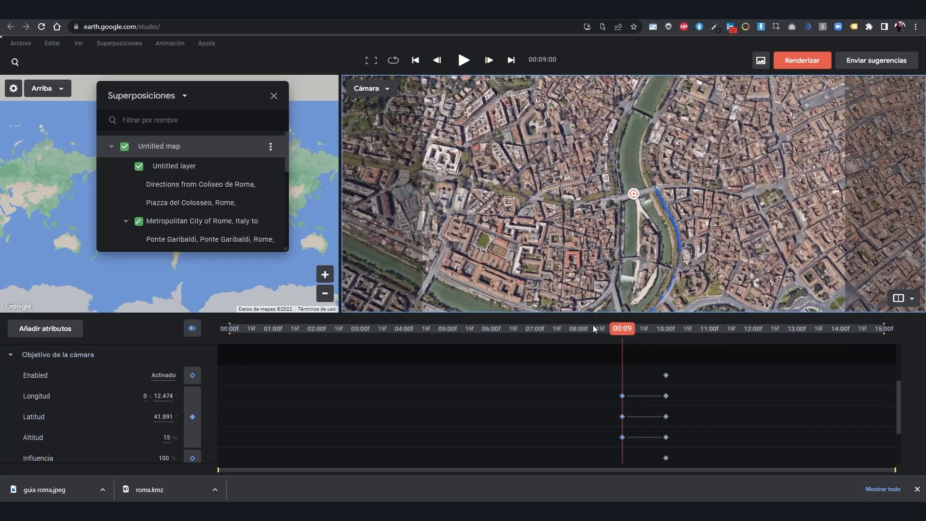
pyautogui.click(189, 331)
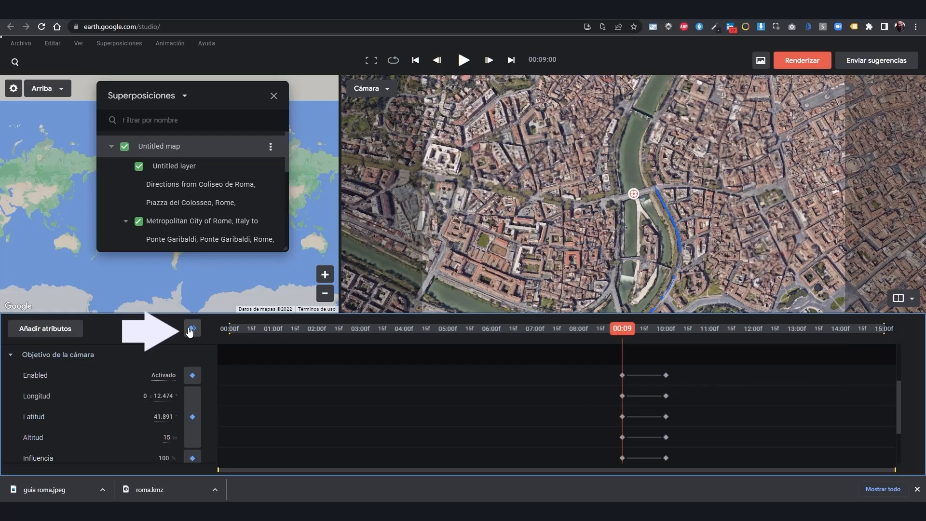
# Step: At 00:00:00, set the camera target on route point A beside the Colosseum and keyframe all attributes
pyautogui.click(230, 329)
pyautogui.moveTo(614, 223); pyautogui.dragTo(636, 125)
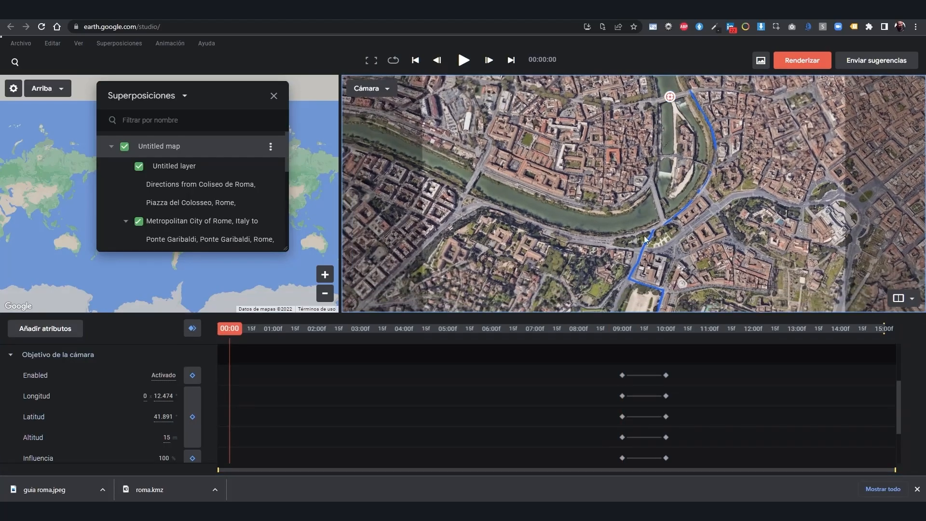
pyautogui.moveTo(663, 270); pyautogui.dragTo(640, 147)
pyautogui.moveTo(731, 239); pyautogui.dragTo(647, 230)
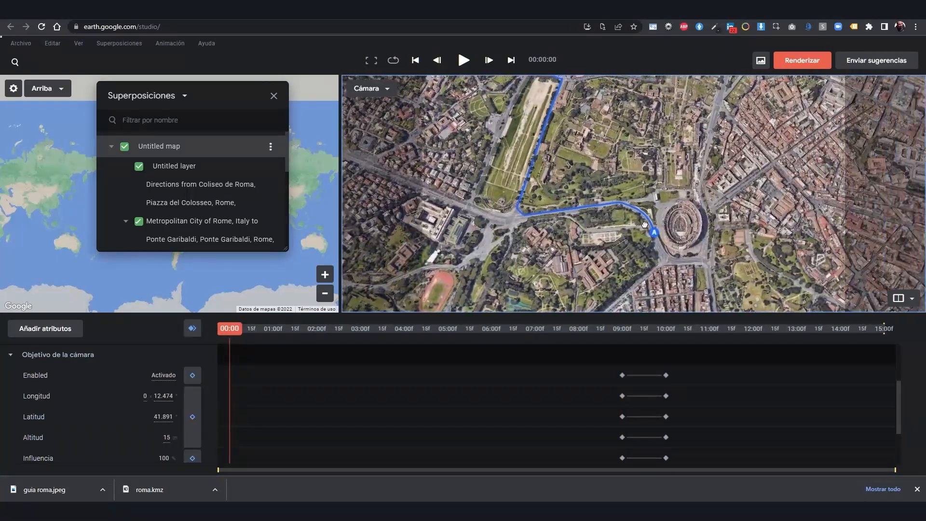
pyautogui.rightClick(648, 232)
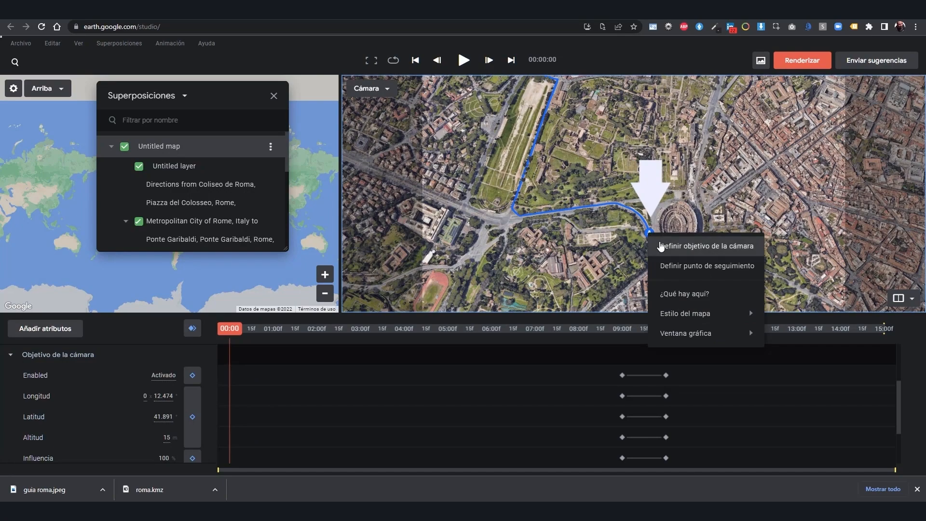
pyautogui.click(675, 241)
pyautogui.click(193, 329)
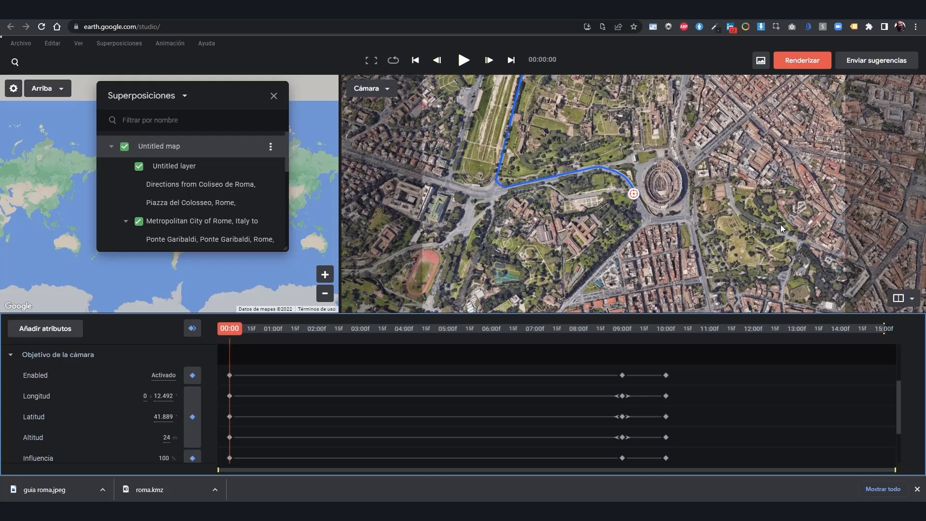
# Step: At 00:10:00, add a track point on route point A beside the Colosseum and name it coliseo
pyautogui.click(664, 332)
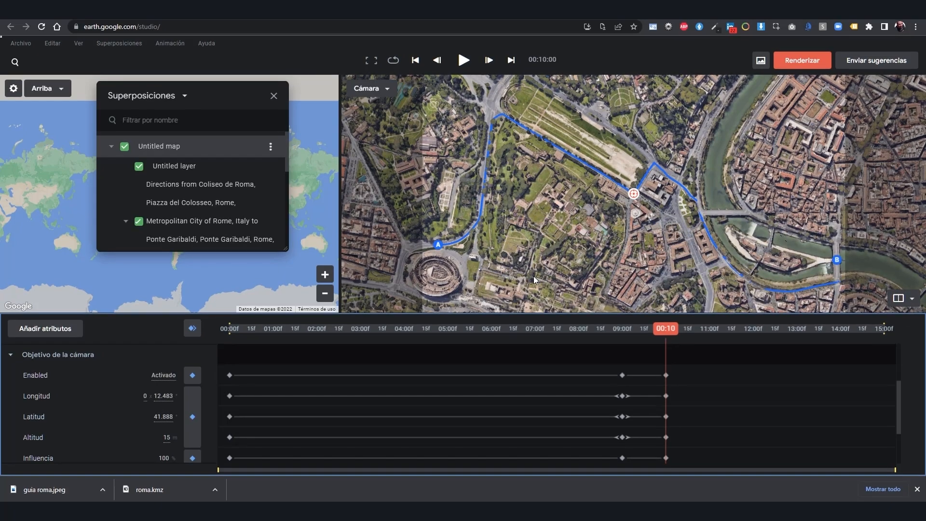
pyautogui.rightClick(437, 244)
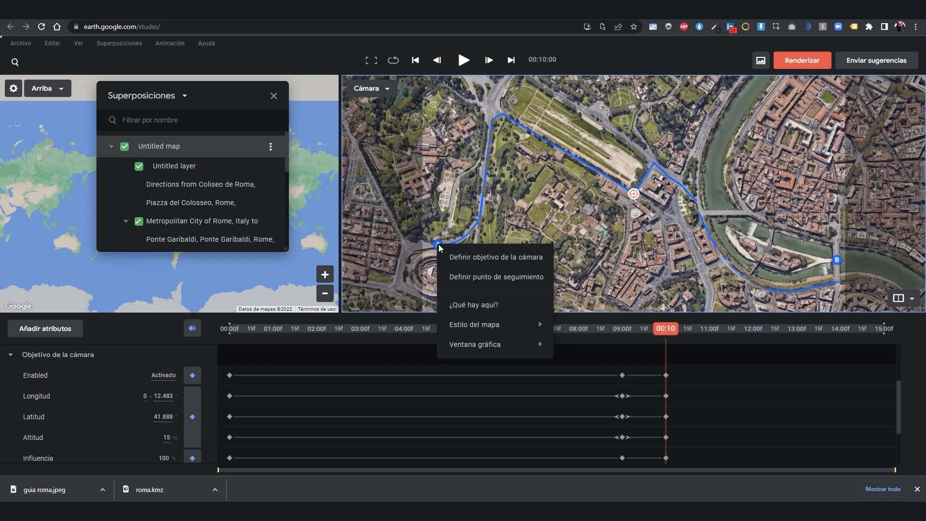
pyautogui.click(454, 277)
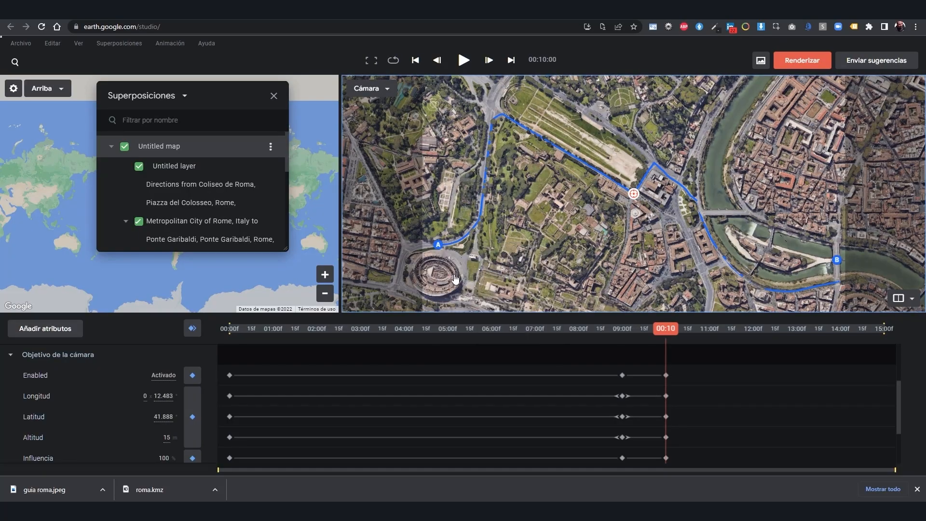
pyautogui.doubleClick(145, 142)
pyautogui.write('coliseo')
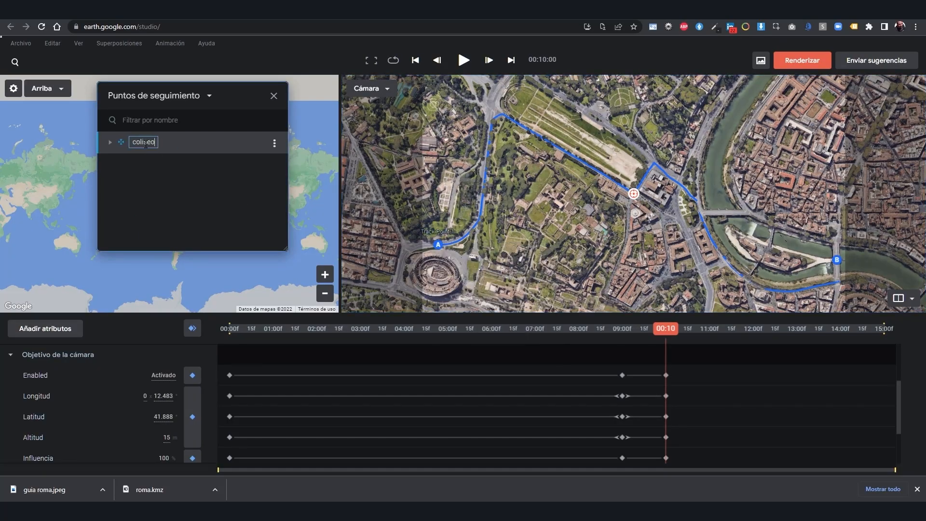
pyautogui.click(170, 179)
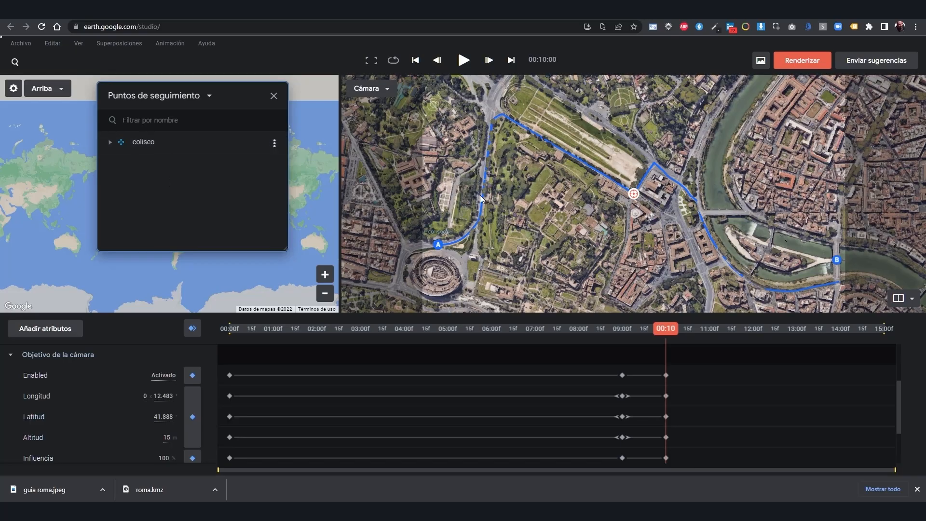
# Step: Add a track point on route point B at Ponte Garibaldi and name it puente
pyautogui.rightClick(837, 260)
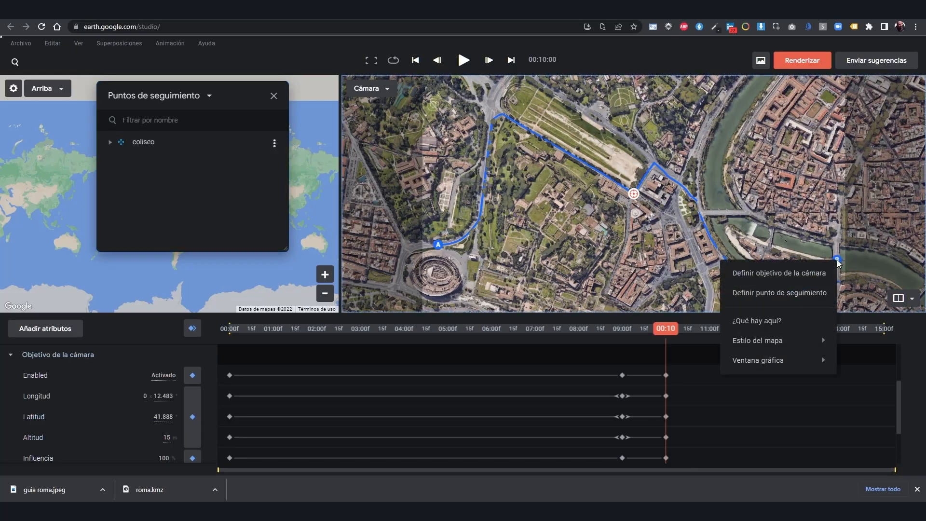
pyautogui.click(797, 292)
pyautogui.doubleClick(149, 163)
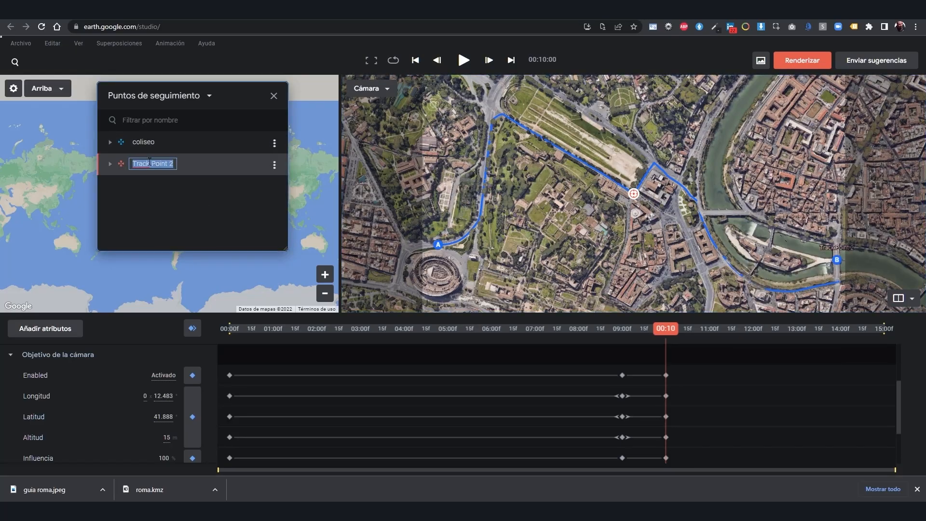
pyautogui.write('puente')
# Step: At 00:03:25, set the camera target on the route corner at the end of Circo Massimo, keyframe all attributes and scrub through the flight
pyautogui.moveTo(665, 338); pyautogui.dragTo(396, 341)
pyautogui.rightClick(548, 208)
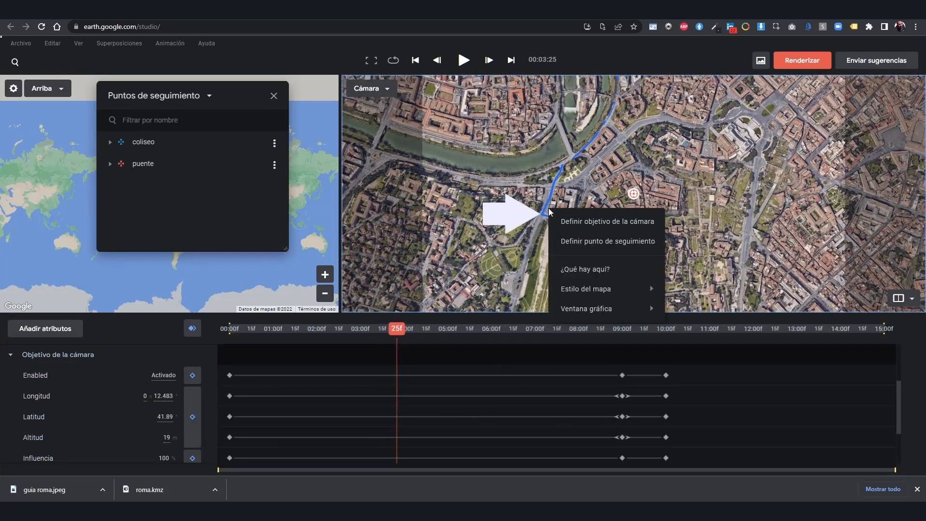
pyautogui.click(565, 221)
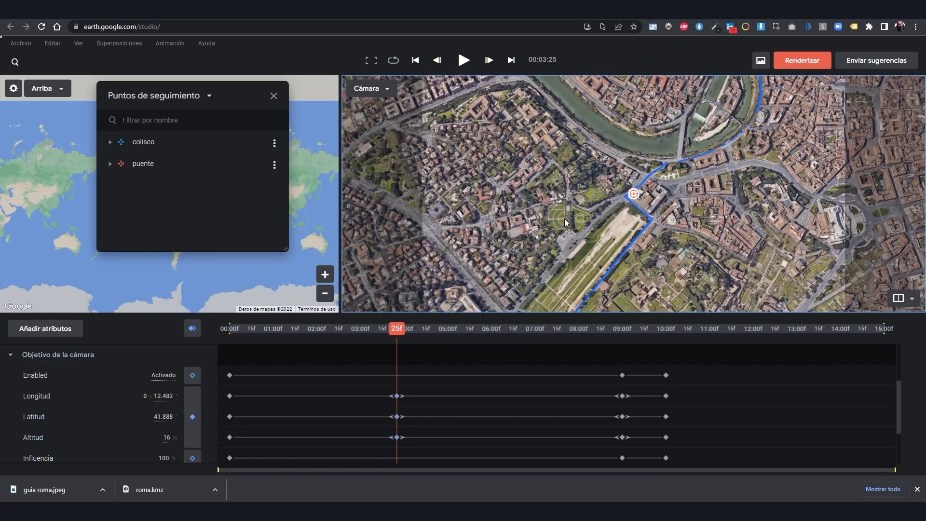
pyautogui.click(192, 328)
pyautogui.moveTo(269, 331); pyautogui.dragTo(631, 347)
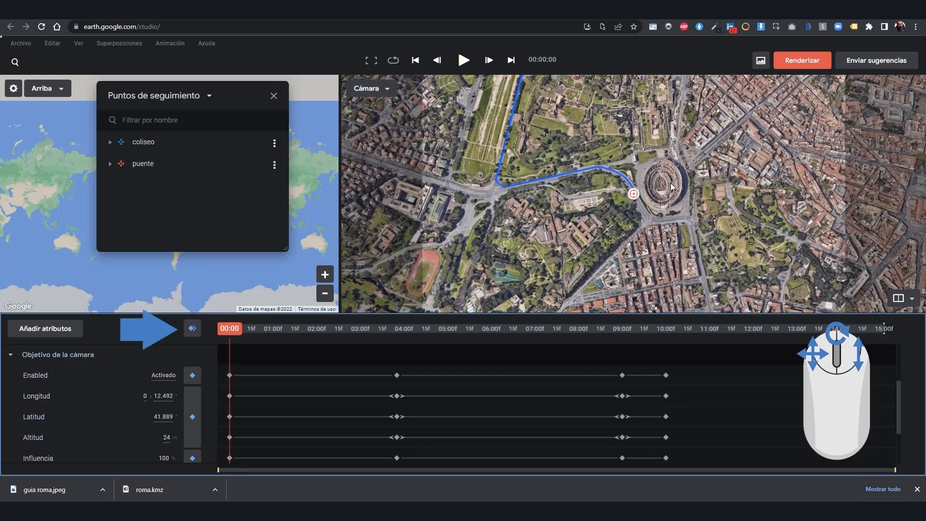
# Step: Reframe the camera for a low, tilted drone view at 00:00:00 over the Colosseum, at 00:09:00 and at 00:04:23
pyautogui.scroll(5, 671, 183)
pyautogui.moveTo(671, 183); pyautogui.dragTo(574, 271)
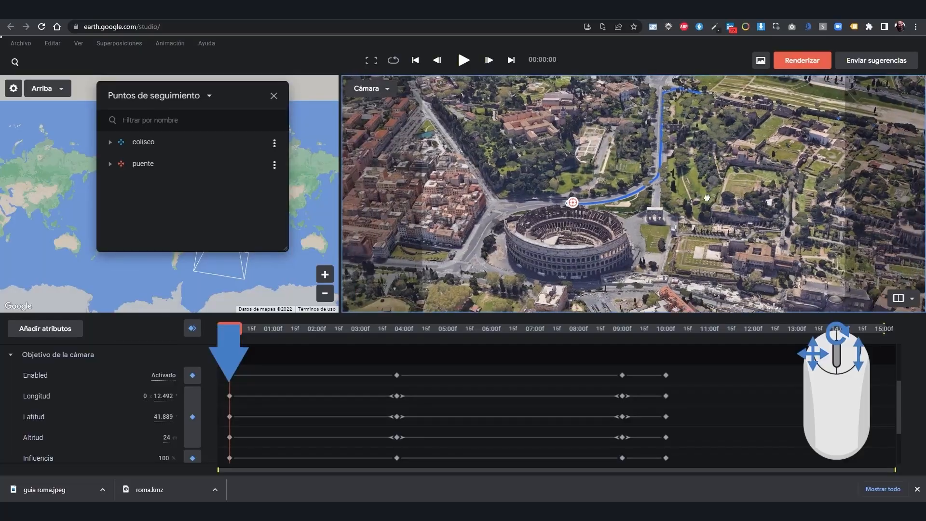
pyautogui.click(606, 329)
pyautogui.moveTo(607, 329); pyautogui.dragTo(622, 329)
pyautogui.moveTo(638, 213)
pyautogui.mouseDown()
pyautogui.moveTo(693, 155)
pyautogui.moveTo(780, 138)
pyautogui.mouseUp()
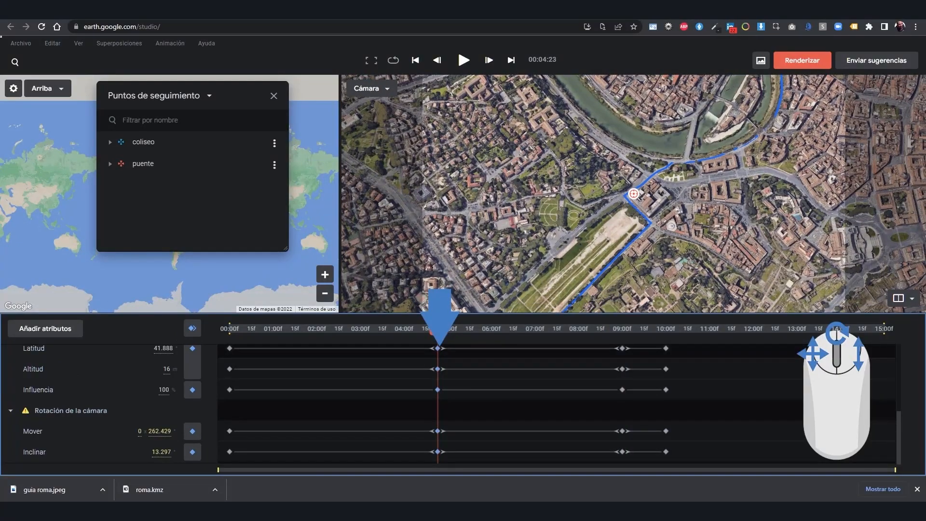
pyautogui.moveTo(533, 237); pyautogui.dragTo(499, 202)
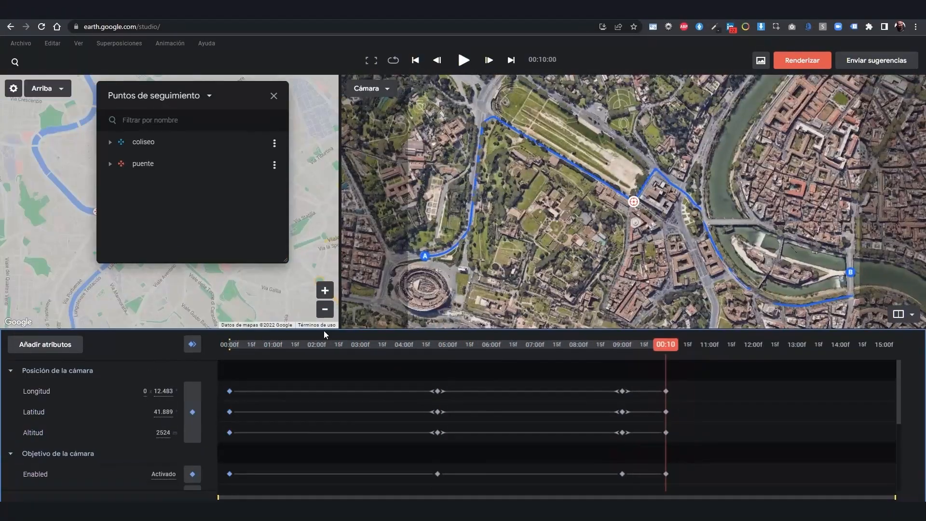
# Step: Hide the Untitled map overlay and shorten the animation's playback range to end at frame 305
pyautogui.click(124, 44)
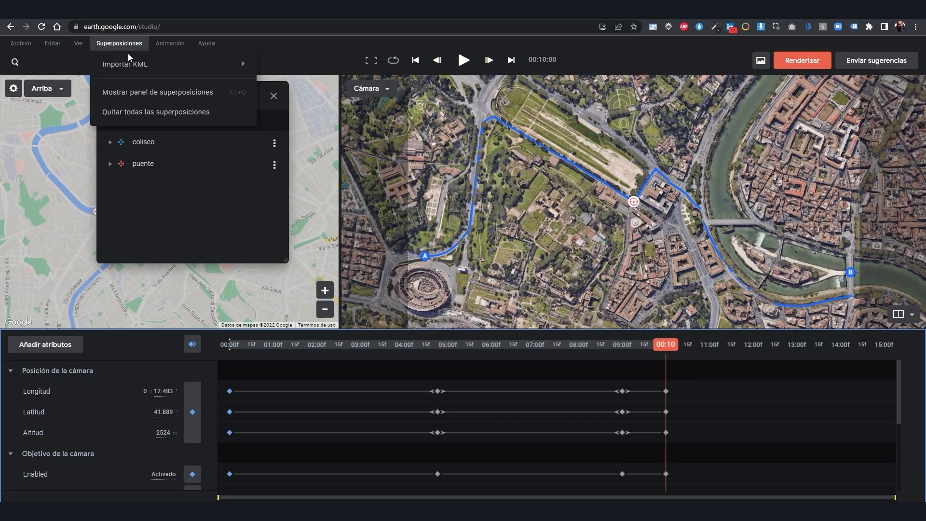
pyautogui.click(130, 93)
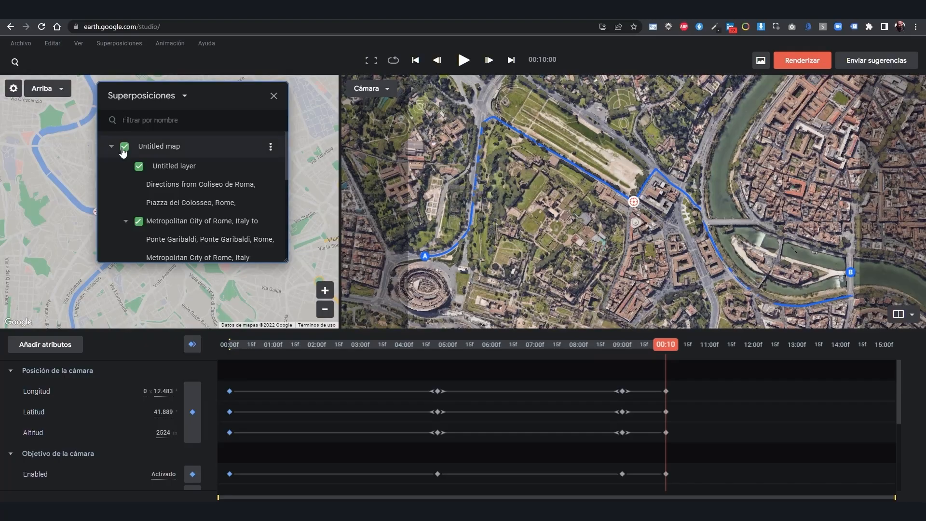
pyautogui.click(125, 147)
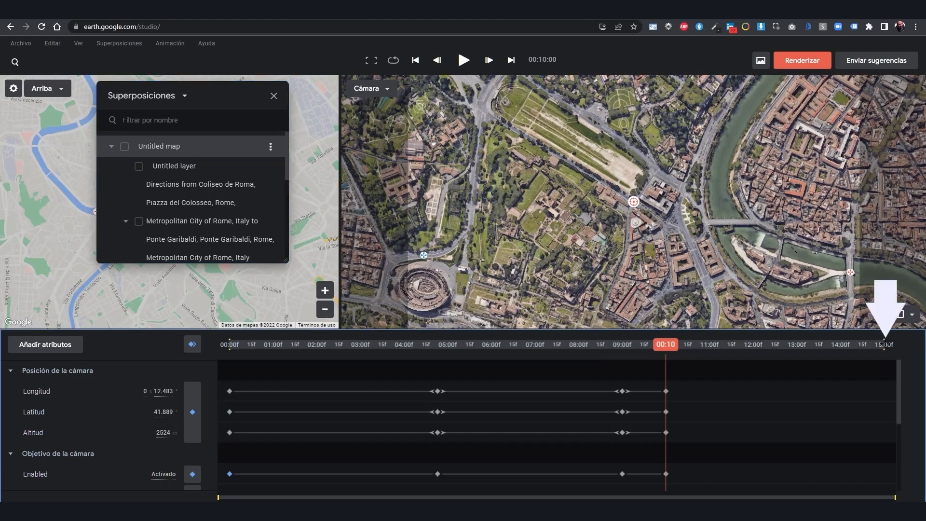
pyautogui.moveTo(884, 344)
pyautogui.mouseDown()
pyautogui.moveTo(697, 346)
pyautogui.moveTo(678, 365)
pyautogui.mouseUp()
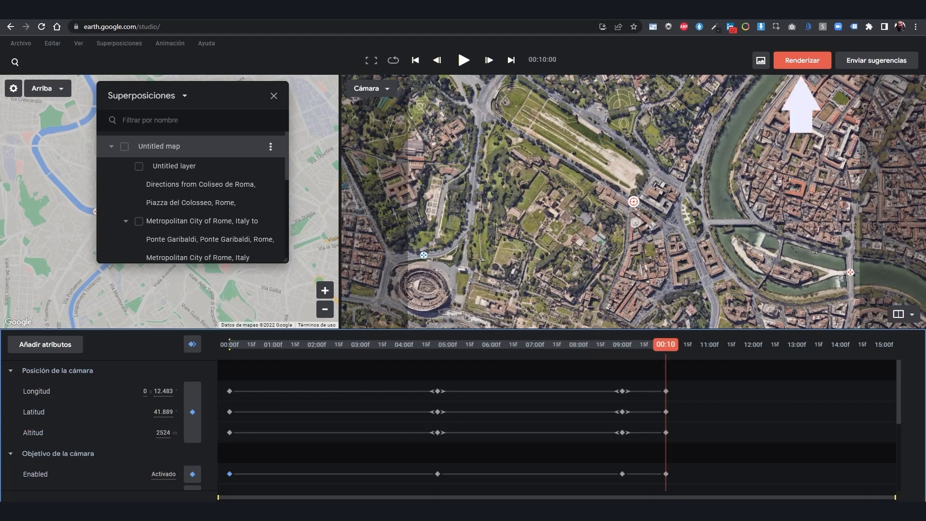
# Step: In the render settings, choose After Effects (.jsx) for the 3D tracking data and move the attribution to the image's upper-left corner, X 0, Y 0
pyautogui.click(795, 62)
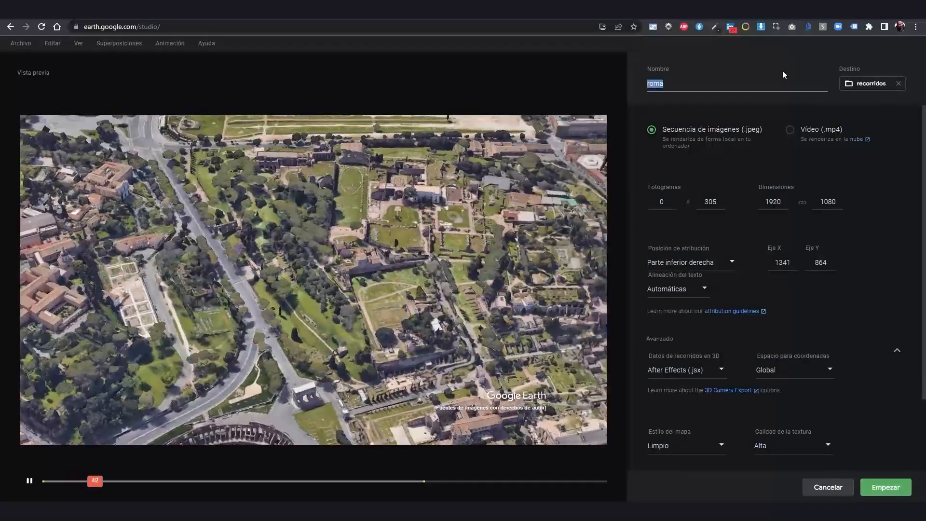
pyautogui.click(30, 482)
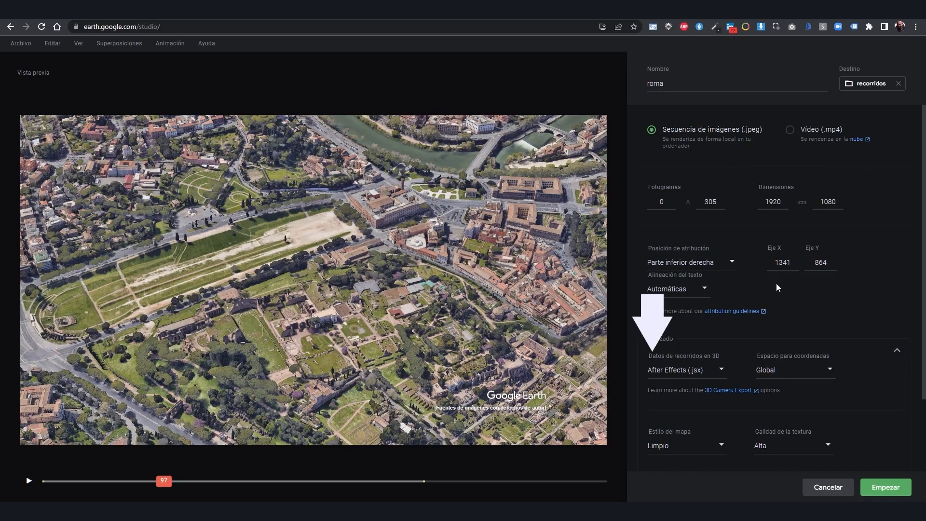
pyautogui.click(710, 375)
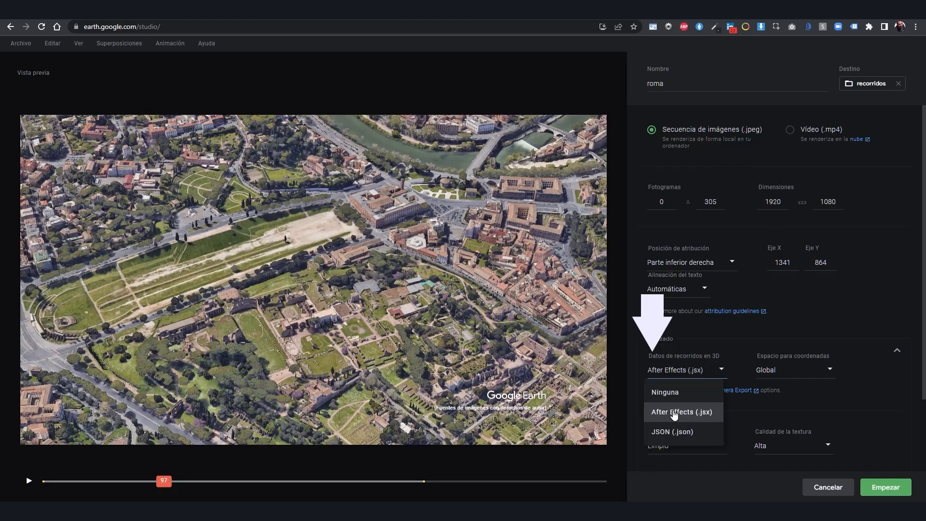
pyautogui.click(674, 413)
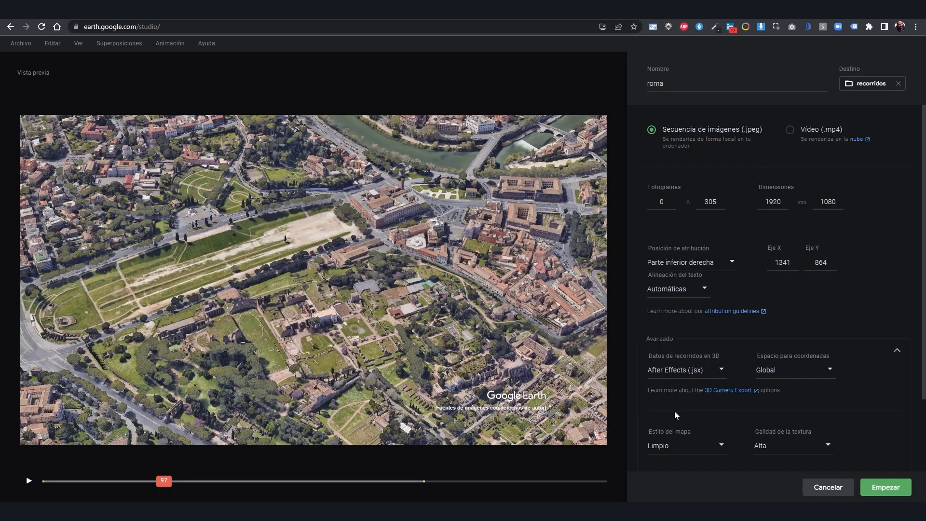
pyautogui.moveTo(479, 395); pyautogui.dragTo(80, 134)
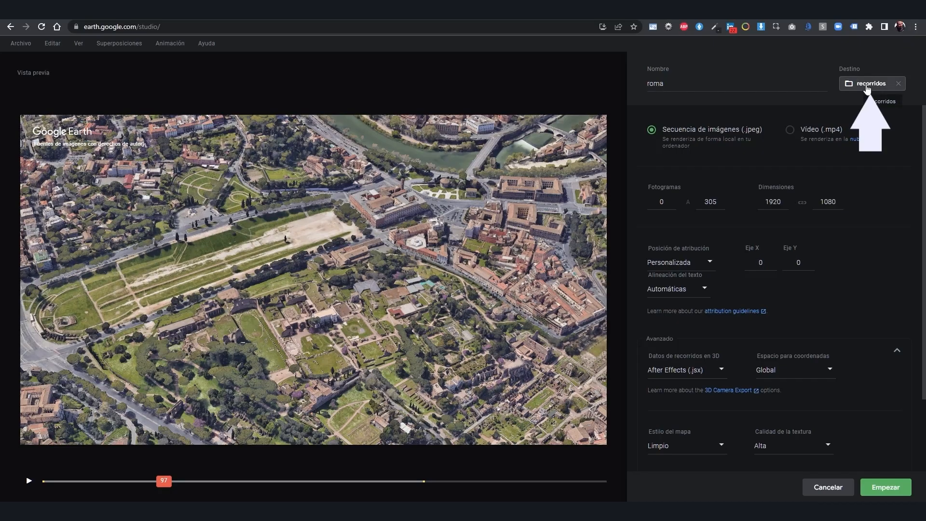
# Step: Set the recorridos folder as the destination, start rendering the roma JPEG sequence and allow the site to view and save files there
pyautogui.click(867, 85)
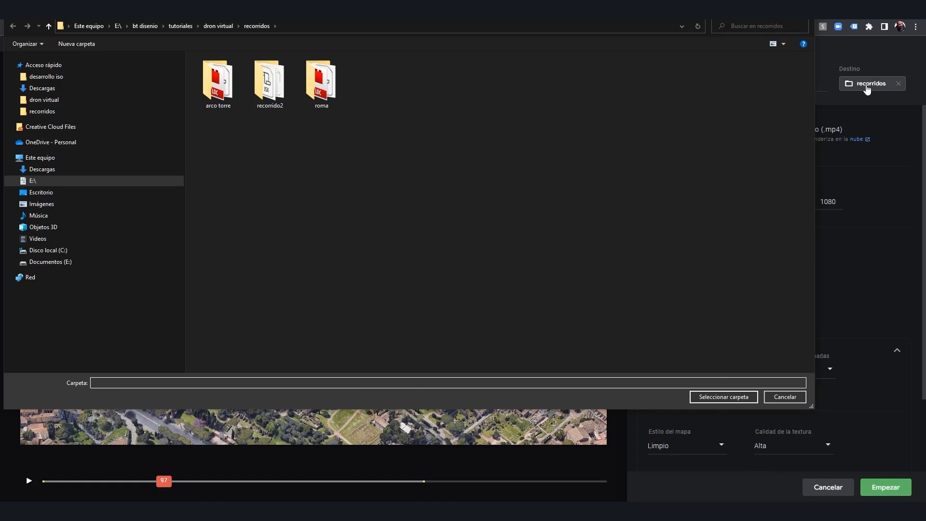
pyautogui.click(726, 403)
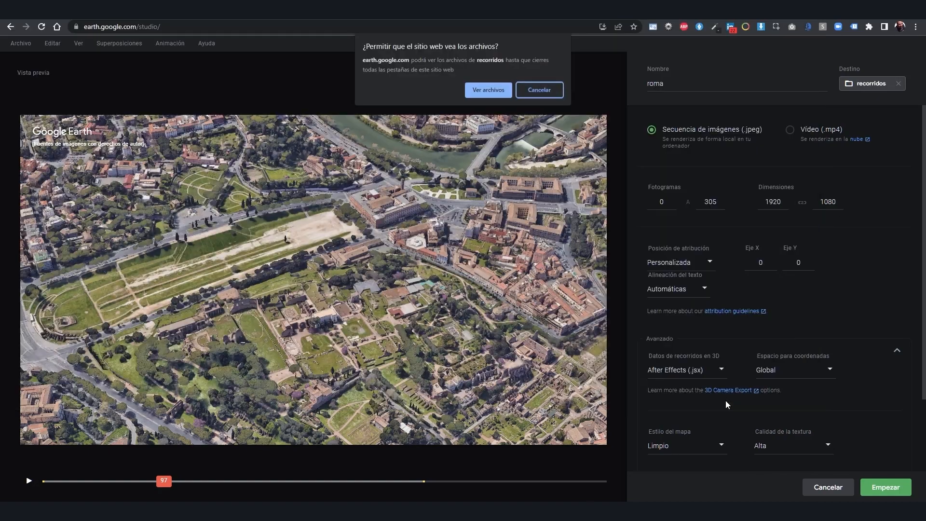
pyautogui.click(488, 90)
pyautogui.click(885, 488)
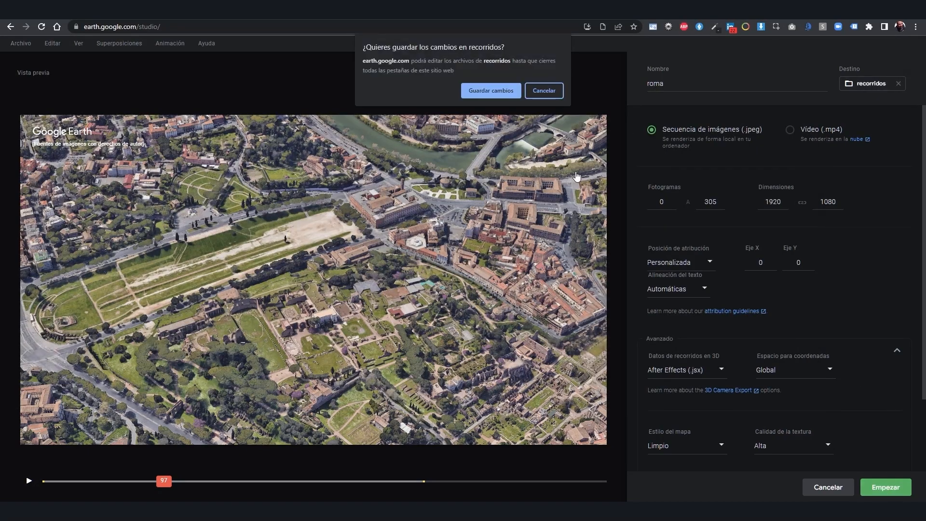
pyautogui.click(498, 91)
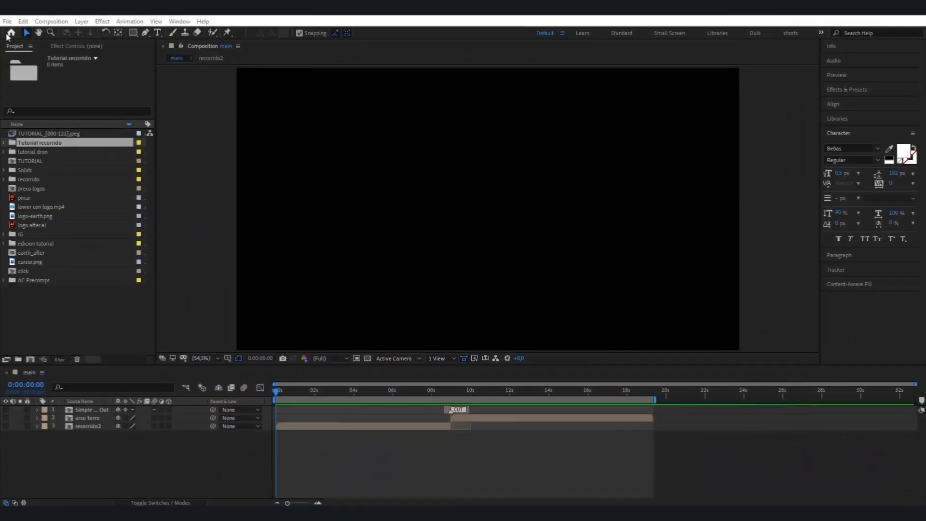
# Step: In After Effects, run the roma.jsx script from the roma (1) folder to bring in the tracked roma composition
pyautogui.click(7, 22)
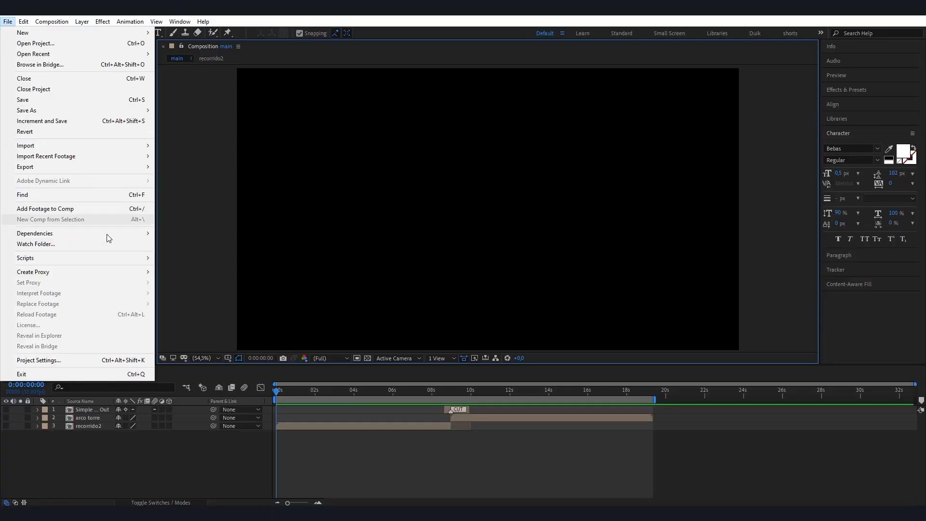
pyautogui.moveTo(113, 257)
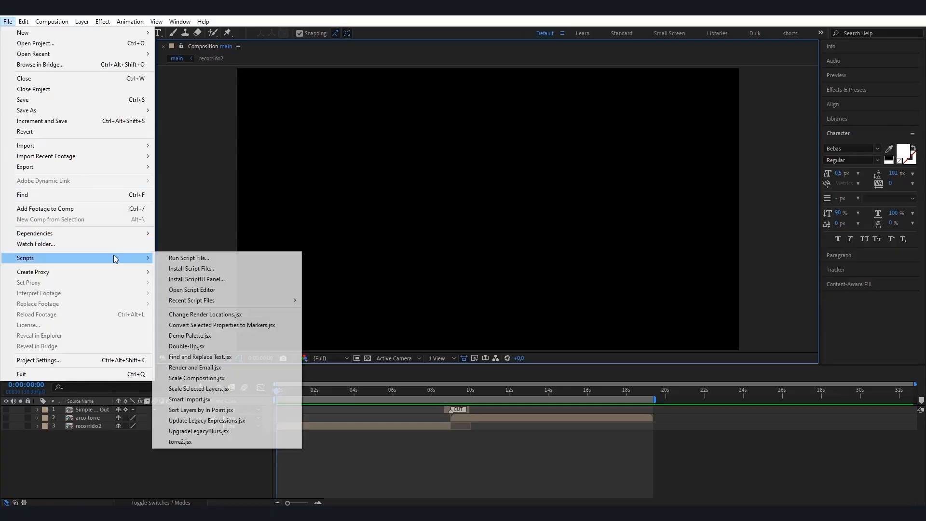
pyautogui.click(189, 259)
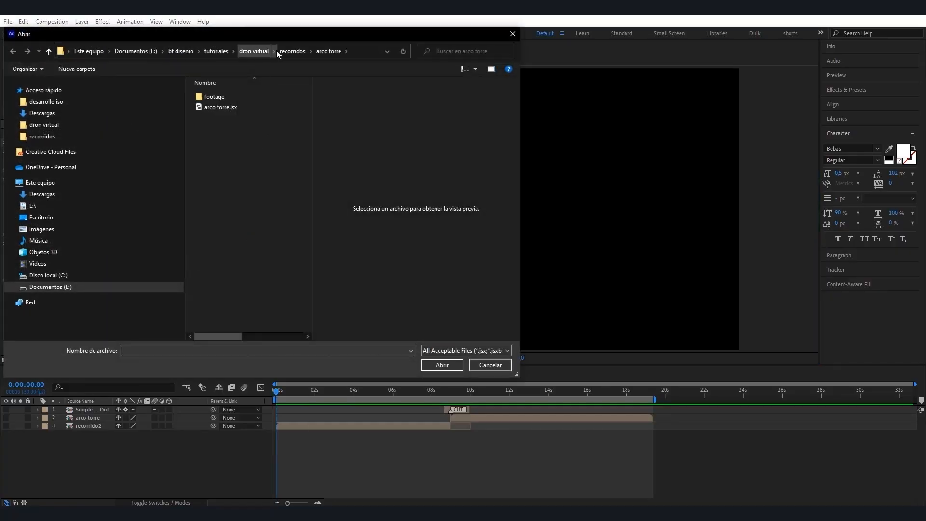
pyautogui.click(291, 54)
pyautogui.doubleClick(227, 129)
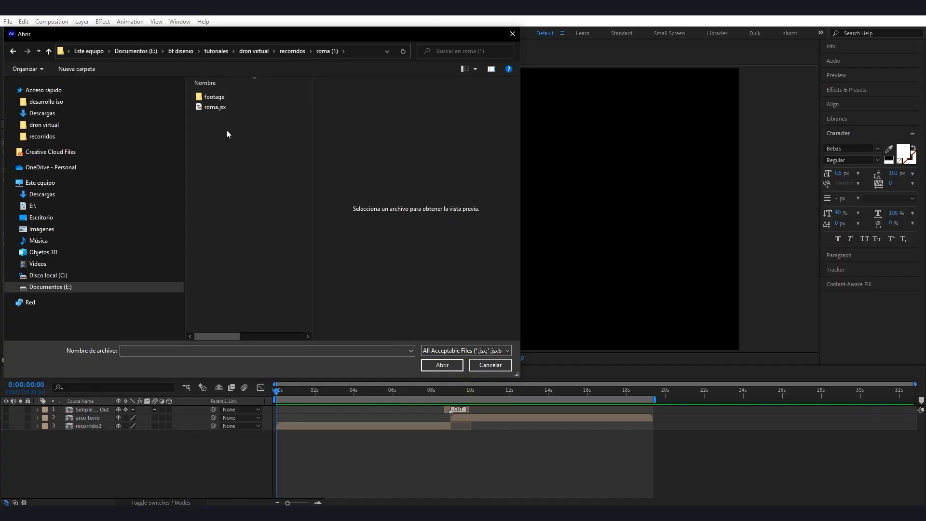
pyautogui.click(213, 108)
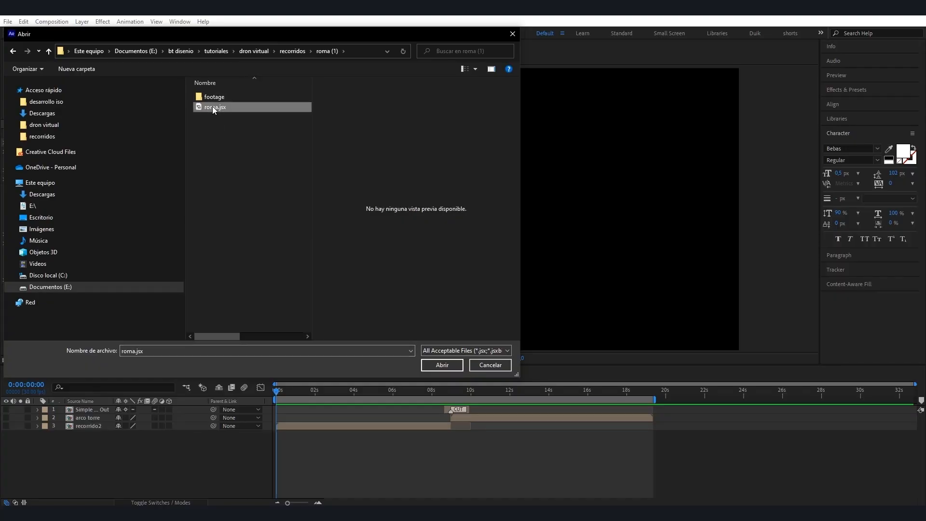
pyautogui.click(438, 364)
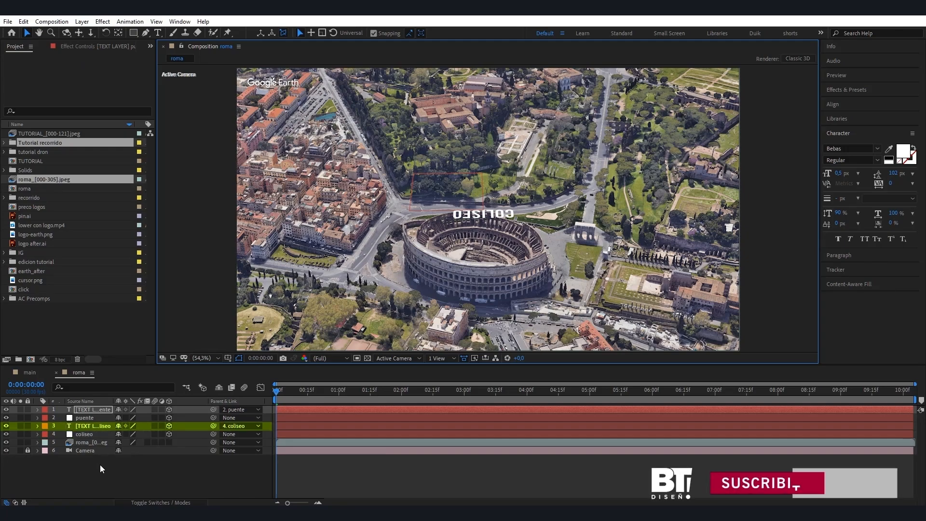
# Step: Import guia roma.jpeg from the recorridos folder and place it as the top layer of the roma composition
pyautogui.click(7, 21)
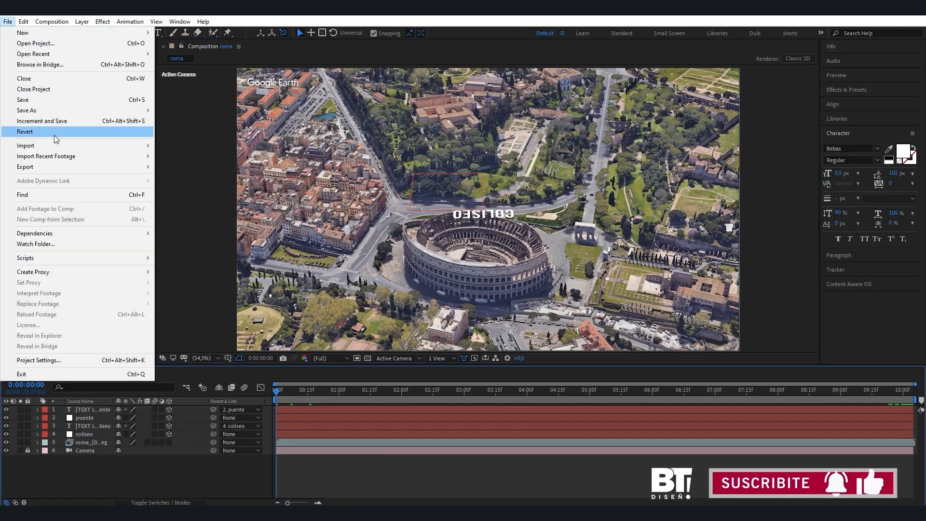
pyautogui.moveTo(130, 150)
pyautogui.click(174, 145)
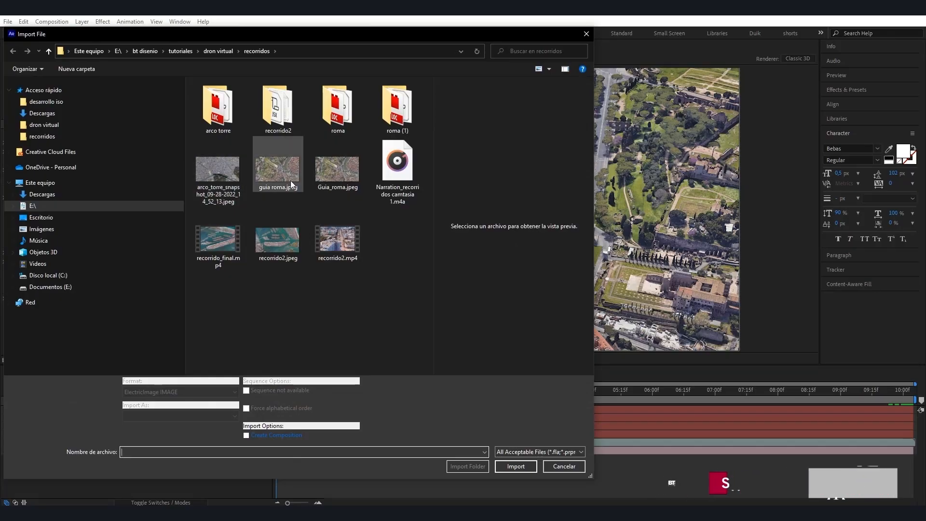
pyautogui.click(286, 181)
pyautogui.click(526, 466)
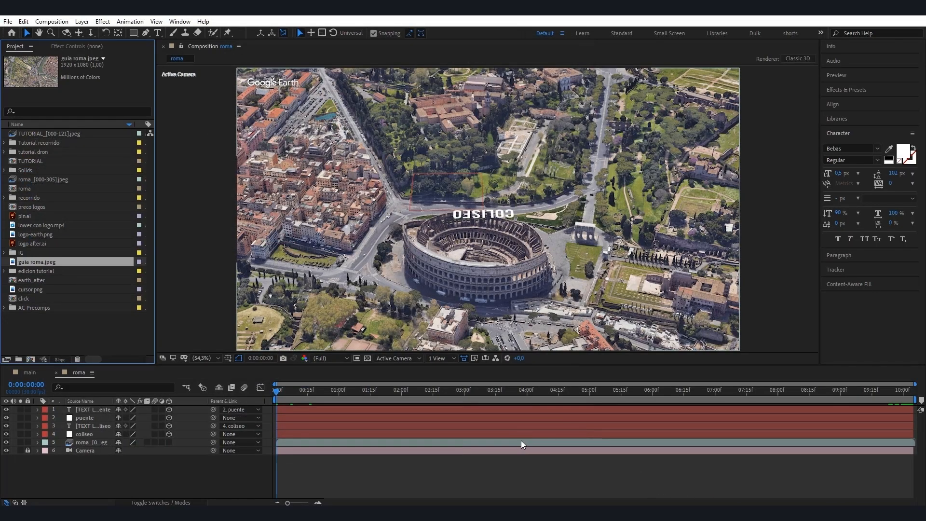
pyautogui.moveTo(39, 261); pyautogui.dragTo(81, 409)
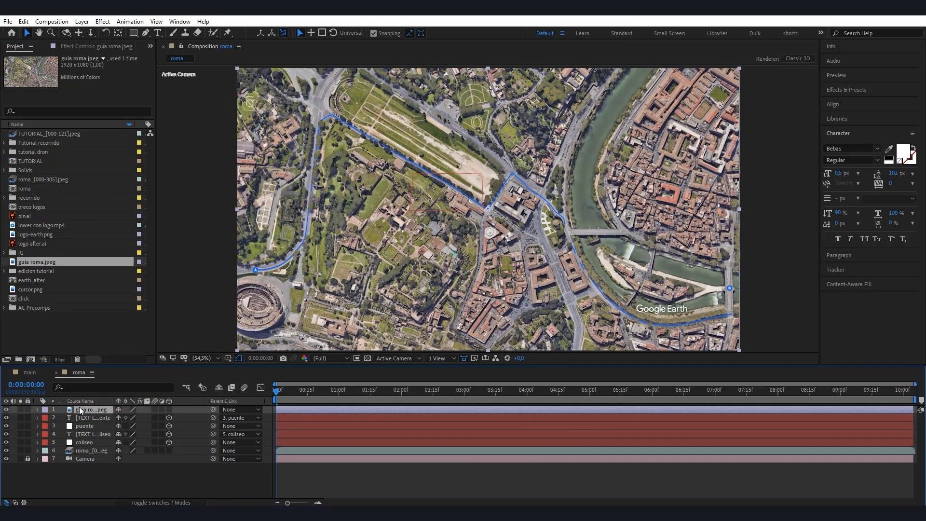
# Step: Go to 0:00:10:04 and switch the guia roma.jpeg layer off and on to compare it with the rendered footage
pyautogui.click(392, 484)
pyautogui.press('q')
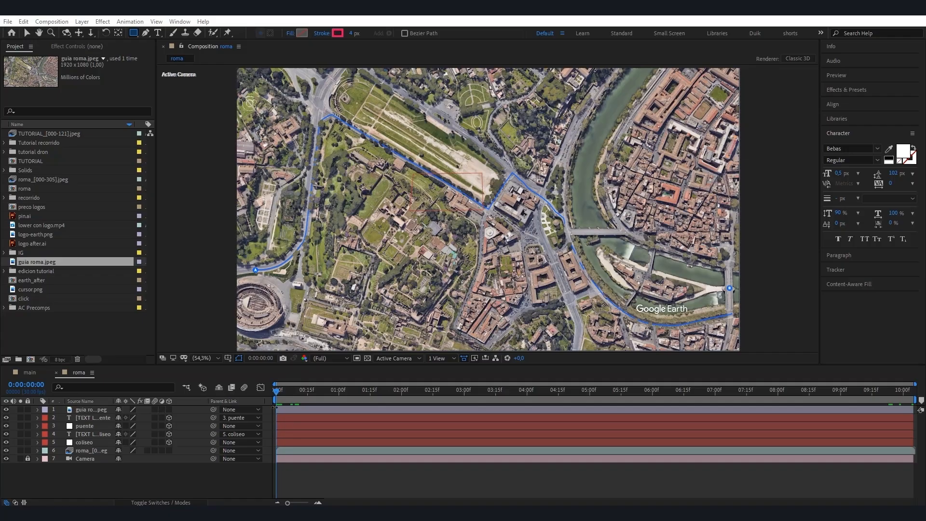
pyautogui.moveTo(277, 391); pyautogui.dragTo(911, 403)
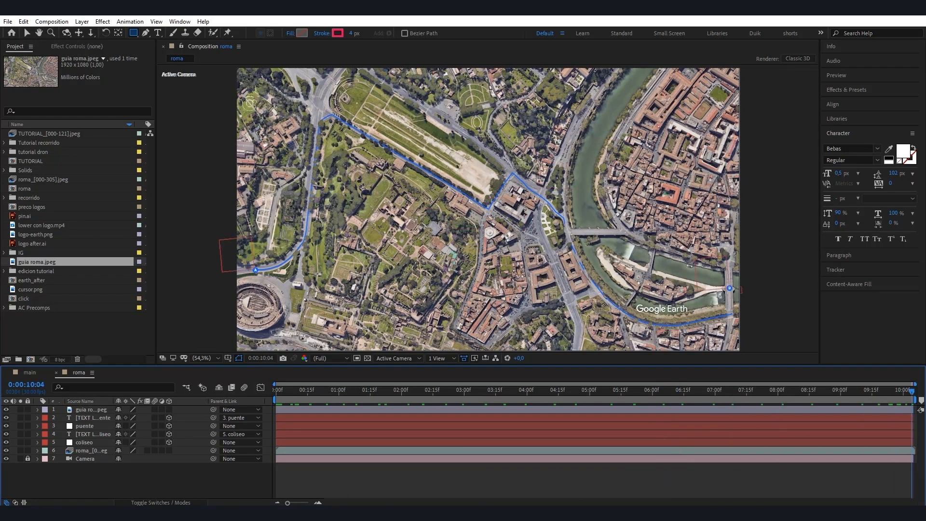
pyautogui.click(6, 410)
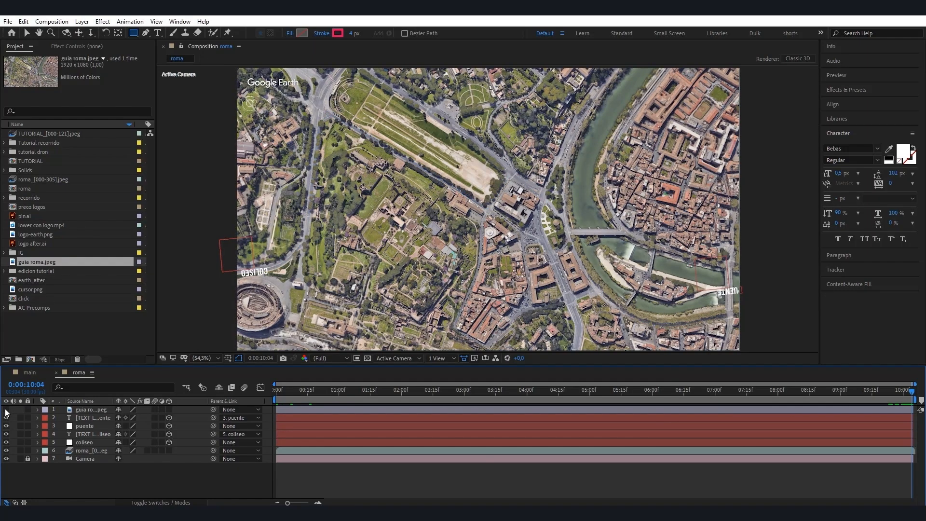
pyautogui.click(6, 410)
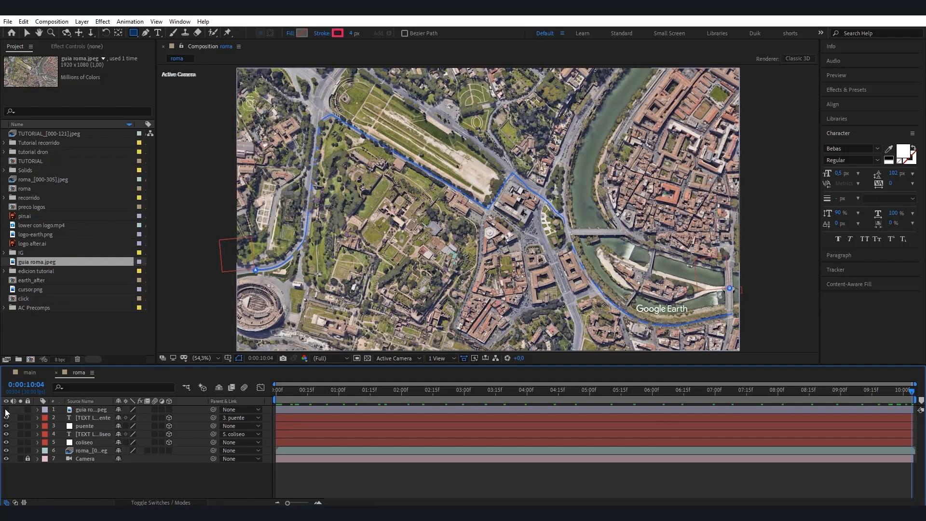
pyautogui.click(6, 410)
pyautogui.click(6, 409)
# Step: Create a new shape layer in the roma composition and name it Recorrido
pyautogui.rightClick(85, 480)
pyautogui.moveTo(103, 374)
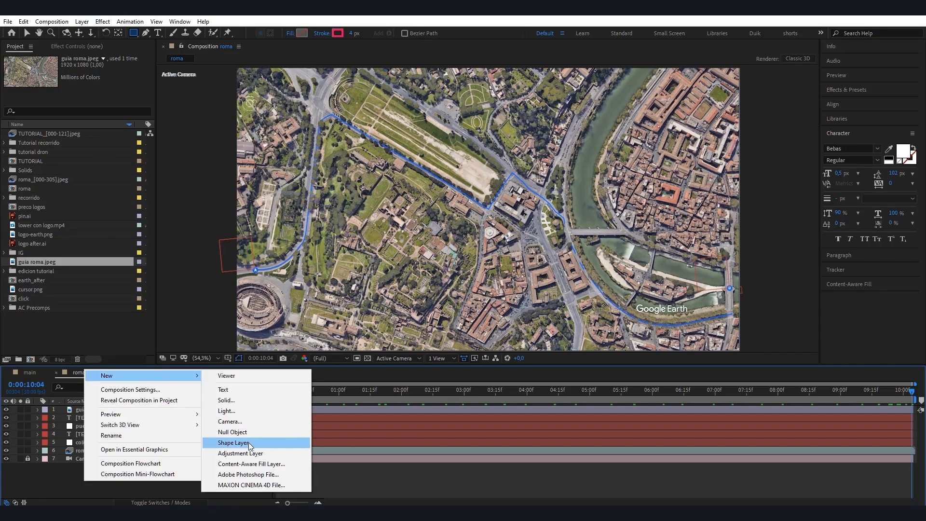
pyautogui.click(247, 442)
pyautogui.click(102, 410)
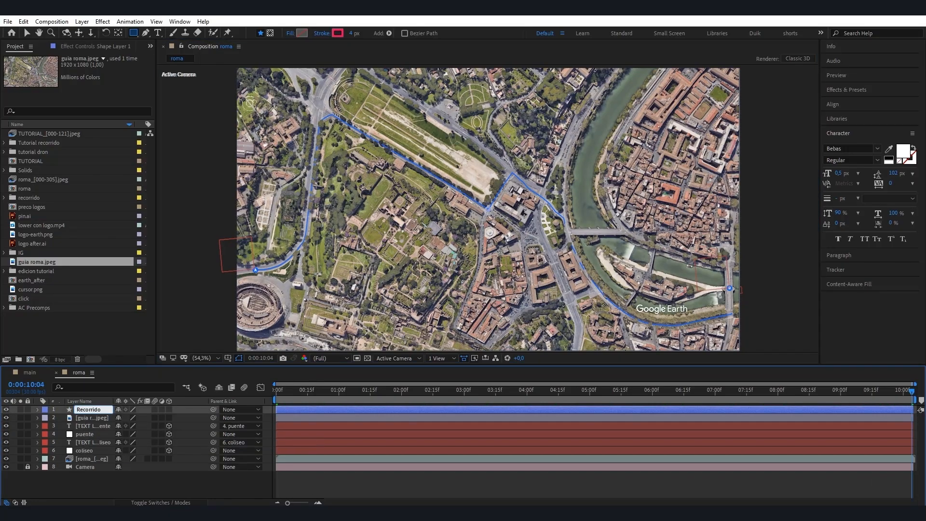
pyautogui.press('Return')
# Step: Add a Path and a Stroke to the contents of the Recorrido shape layer
pyautogui.click(39, 409)
pyautogui.click(202, 417)
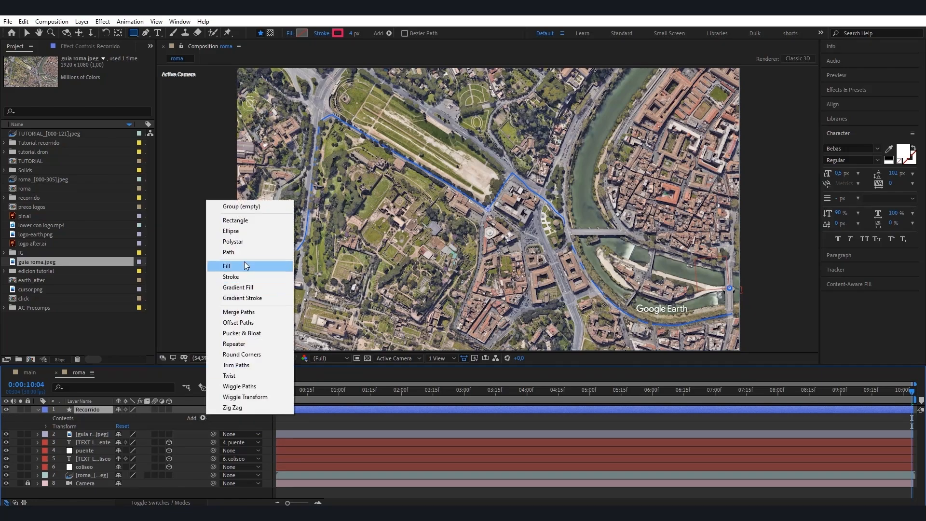
pyautogui.click(238, 252)
pyautogui.click(202, 417)
pyautogui.click(248, 279)
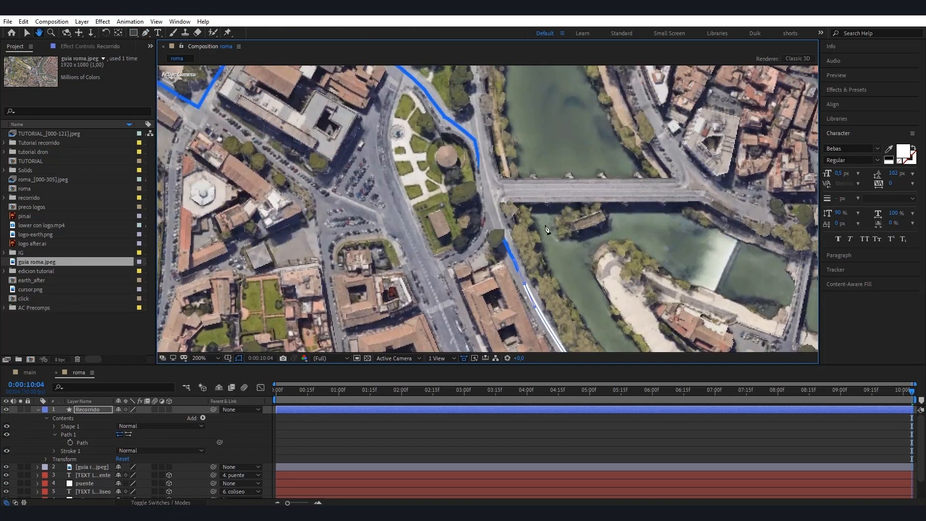
# Step: Trace the blue guide route with the Pen tool, from the riverside road back to point A beside the Colosseum
pyautogui.click(475, 141)
pyautogui.click(443, 116)
pyautogui.moveTo(419, 91); pyautogui.dragTo(523, 187)
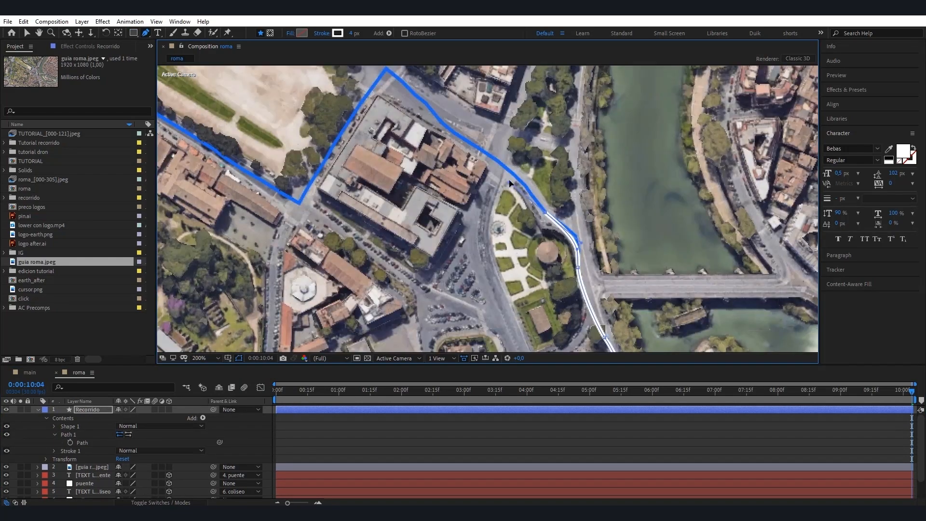
pyautogui.click(453, 134)
pyautogui.moveTo(424, 116); pyautogui.dragTo(507, 184)
pyautogui.click(472, 140)
pyautogui.click(387, 271)
pyautogui.moveTo(434, 145); pyautogui.dragTo(730, 258)
pyautogui.click(460, 165)
pyautogui.moveTo(468, 287); pyautogui.dragTo(537, 146)
pyautogui.moveTo(463, 308); pyautogui.dragTo(540, 131)
pyautogui.click(596, 124)
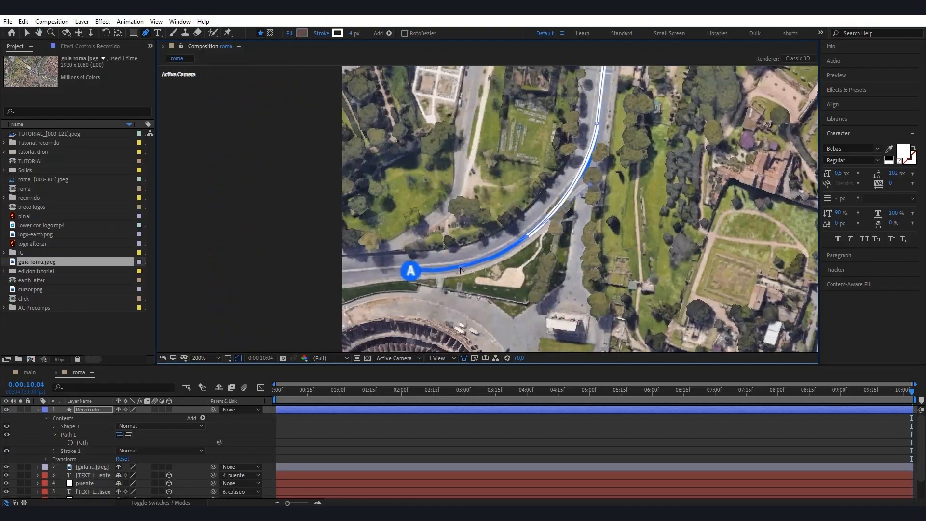
pyautogui.click(588, 165)
pyautogui.click(532, 229)
pyautogui.click(478, 261)
pyautogui.click(435, 269)
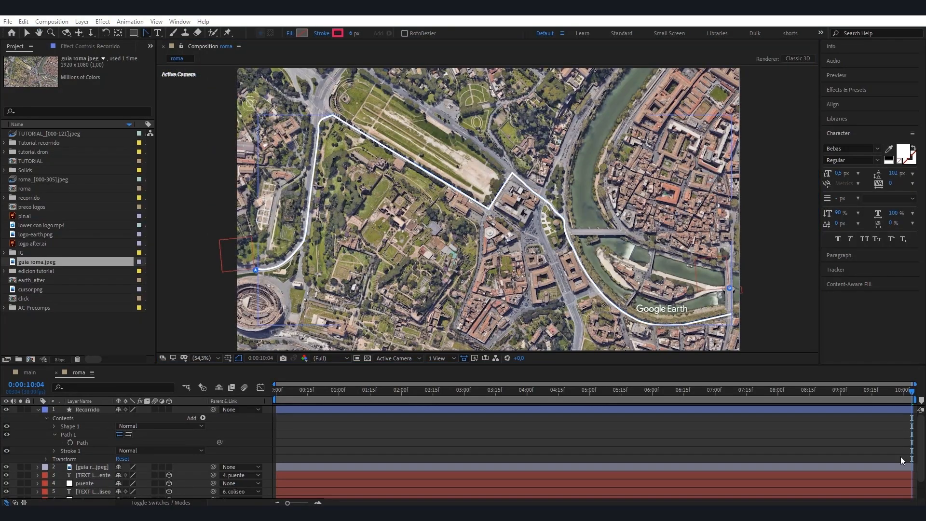
# Step: Make the Recorrido layer 3D and parent it to the coliseo null
pyautogui.click(38, 408)
pyautogui.click(170, 409)
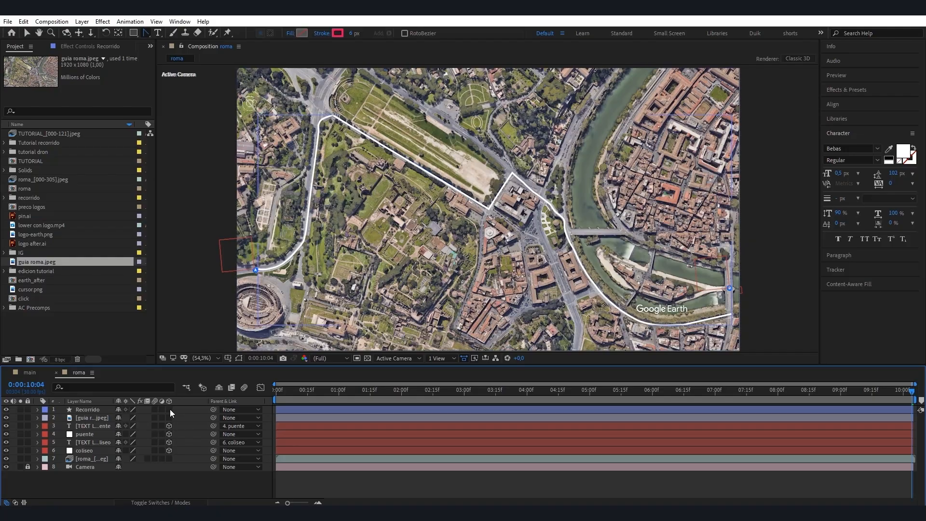
pyautogui.click(169, 409)
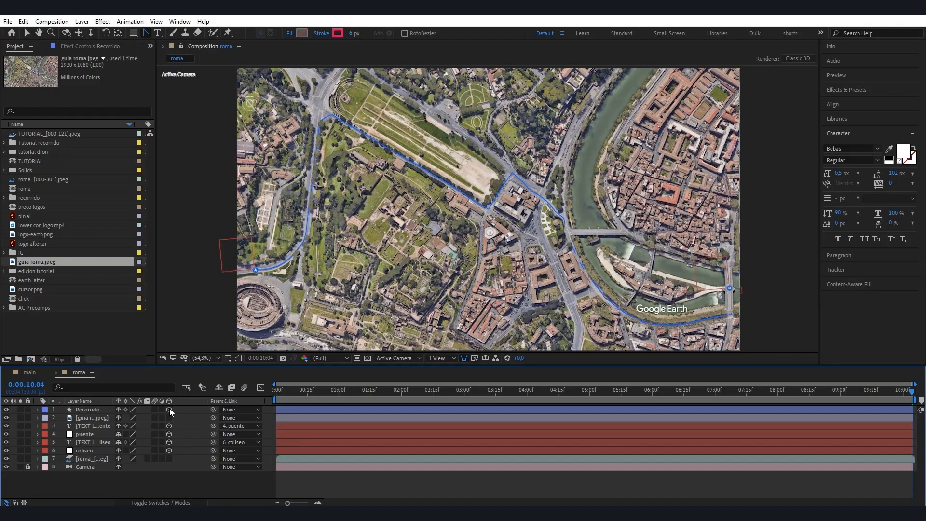
pyautogui.moveTo(213, 409); pyautogui.dragTo(85, 450)
# Step: Set the Recorrido layer's position to 0, 0, 0 in its transform properties
pyautogui.click(38, 409)
pyautogui.click(46, 418)
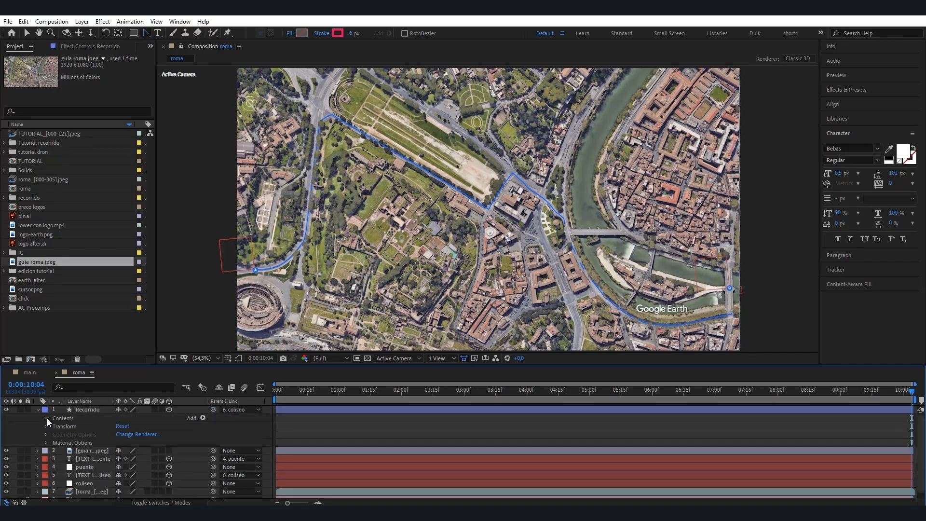
pyautogui.click(46, 426)
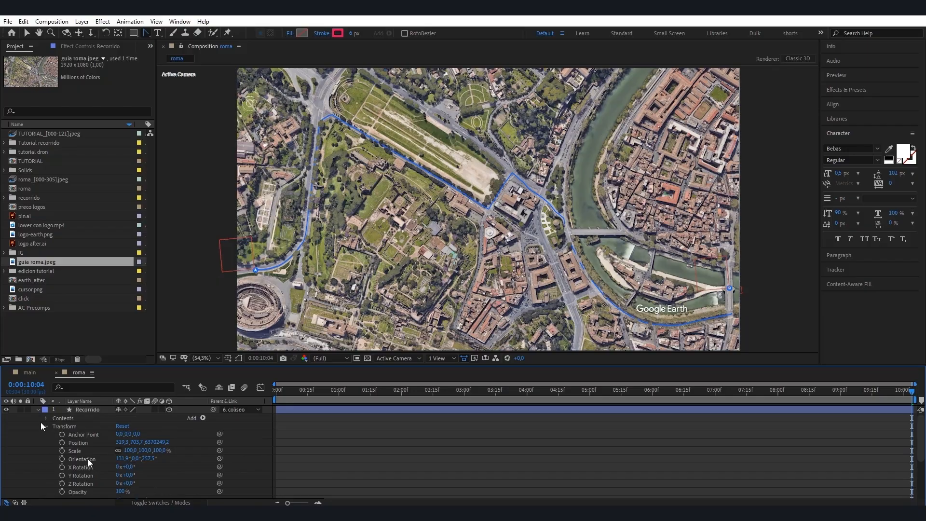
pyautogui.click(158, 442)
pyautogui.write('0')
pyautogui.hotkey('shift', 'Tab')
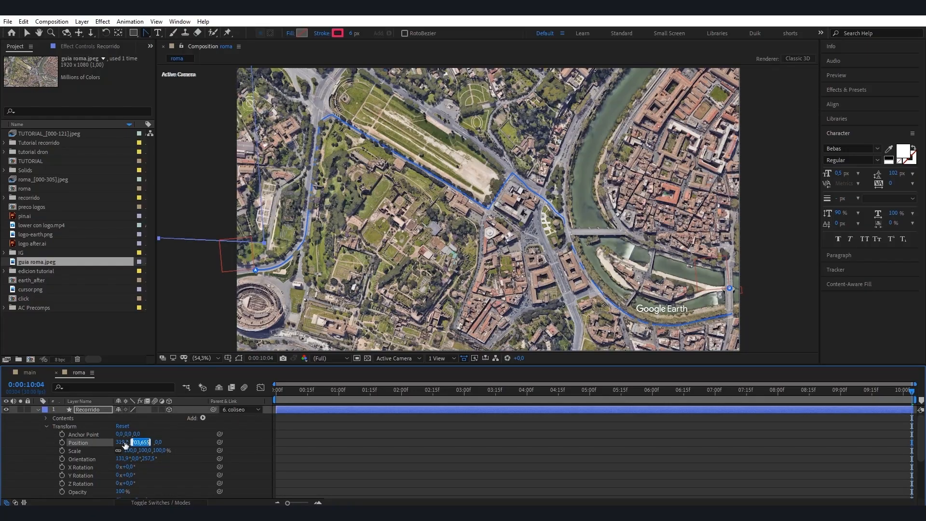
pyautogui.write('0')
pyautogui.hotkey('shift', 'Tab')
pyautogui.write('0')
pyautogui.press('Return')
# Step: Set the Recorrido layer's orientation to 0°, 0°, 0°
pyautogui.click(151, 459)
pyautogui.write('0')
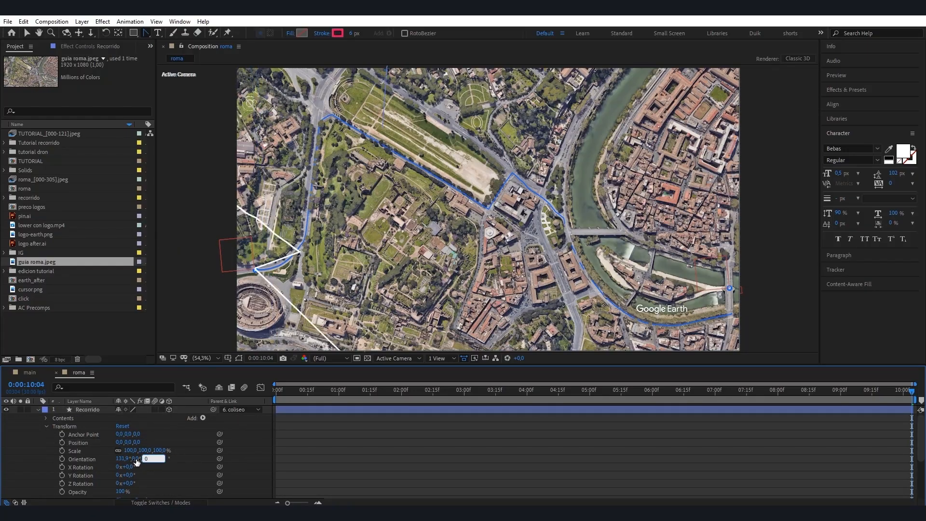
pyautogui.hotkey('shift', 'Tab')
pyautogui.write('0')
pyautogui.hotkey('shift', 'Tab')
pyautogui.write('0')
pyautogui.press('Return')
# Step: Rotate the Recorrido layer to -175° around Z and shift its X and Y position to roughly overlay the blue guide route
pyautogui.scroll(-1, 405, 337)
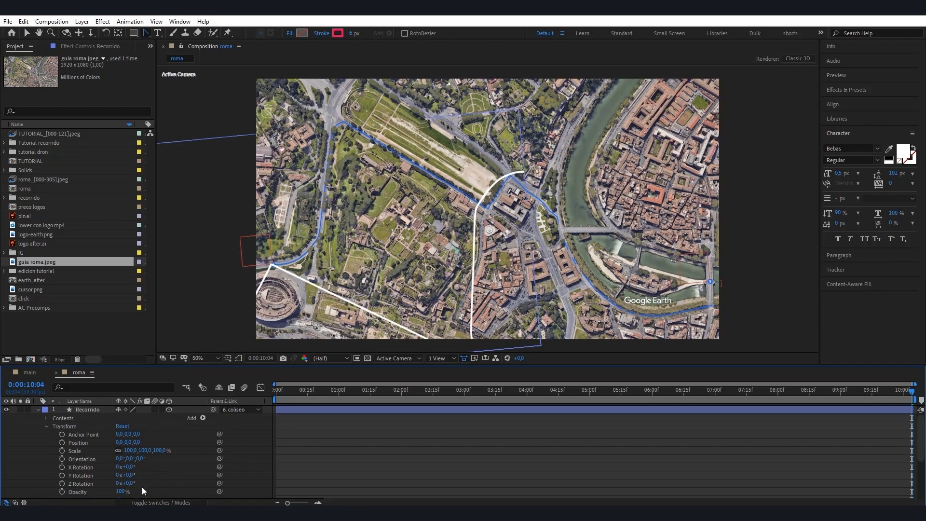
pyautogui.moveTo(130, 484); pyautogui.dragTo(59, 495)
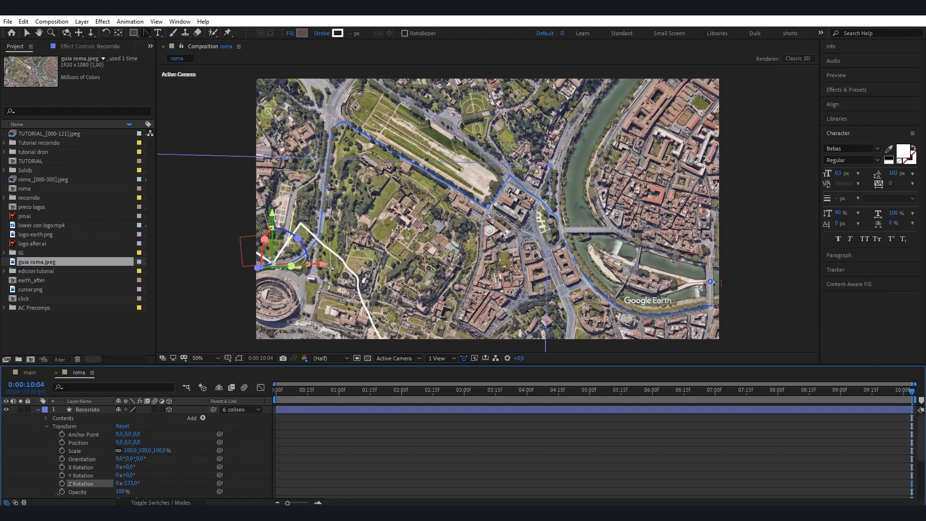
pyautogui.moveTo(119, 442); pyautogui.dragTo(152, 442)
pyautogui.moveTo(137, 442)
pyautogui.mouseDown()
pyautogui.moveTo(156, 440)
pyautogui.moveTo(87, 442)
pyautogui.moveTo(174, 448)
pyautogui.moveTo(145, 442)
pyautogui.moveTo(126, 450)
pyautogui.moveTo(133, 442)
pyautogui.mouseUp()
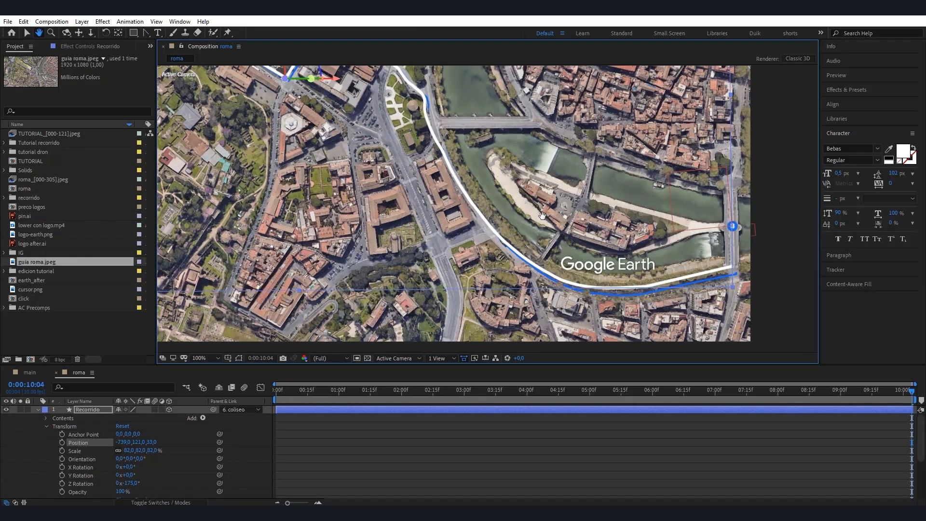
pyautogui.moveTo(131, 483); pyautogui.dragTo(132, 483)
# Step: Fine-tune the Recorrido layer to 82% scale and position -739, 116, 0 so its line follows the guide, and fit the composition in the viewer
pyautogui.click(142, 451)
pyautogui.write('83')
pyautogui.press('Return')
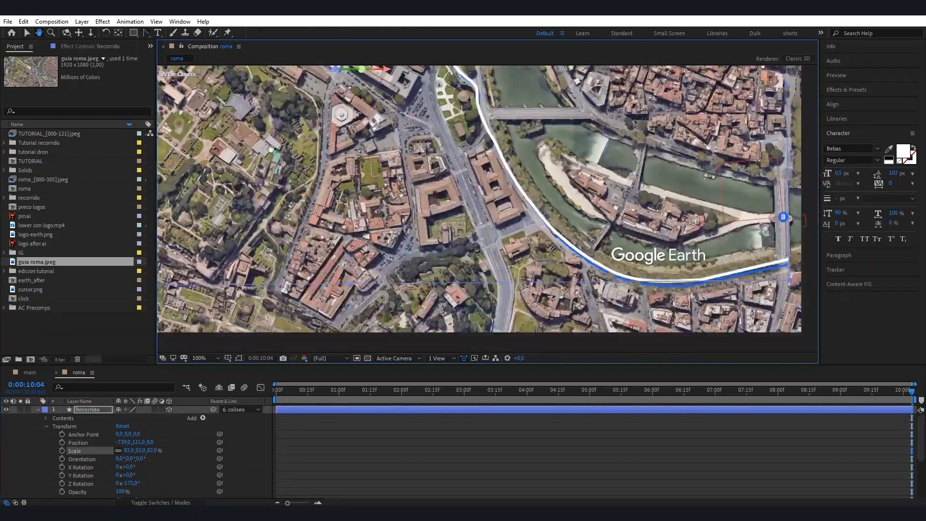
pyautogui.moveTo(255, 139); pyautogui.dragTo(249, 184)
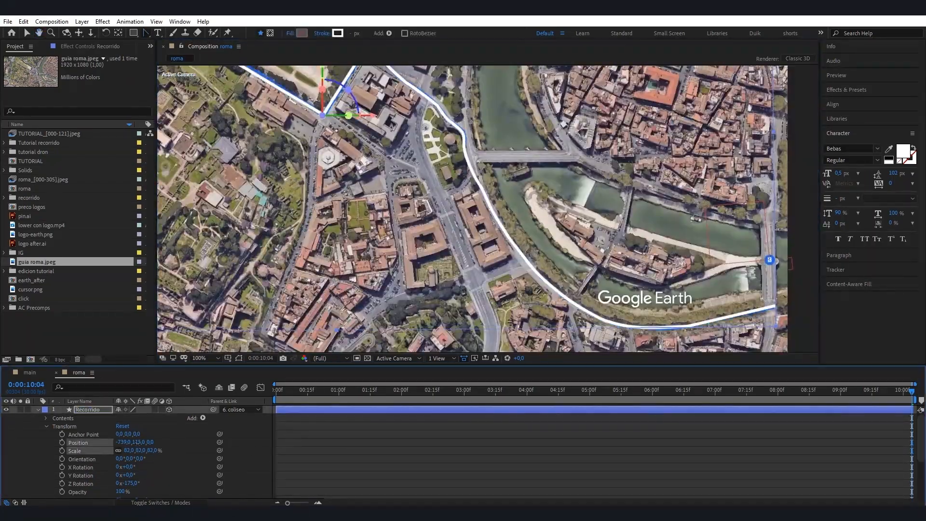
pyautogui.press('g')
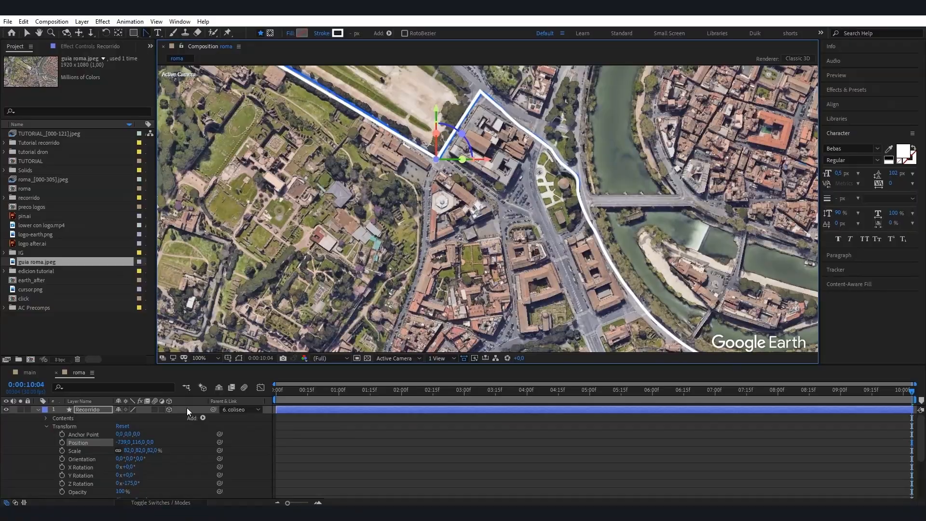
pyautogui.click(212, 358)
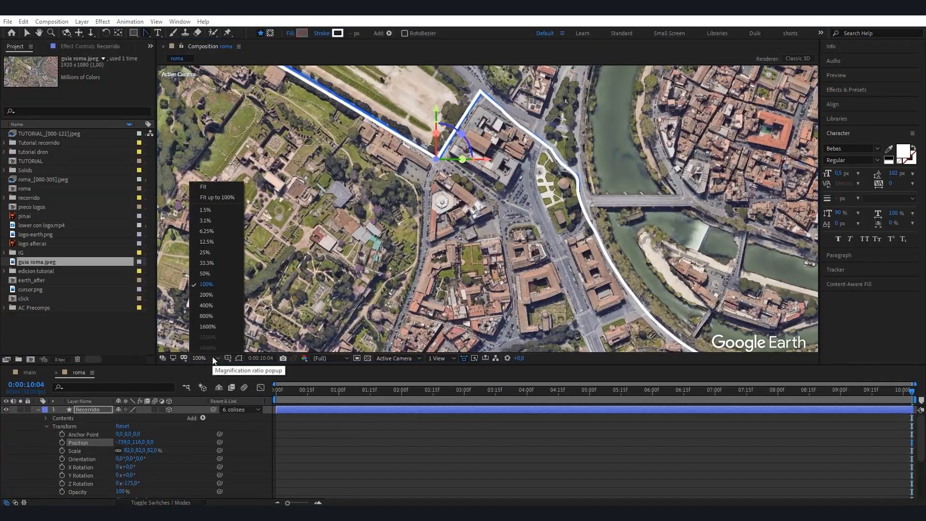
pyautogui.click(212, 195)
pyautogui.click(156, 477)
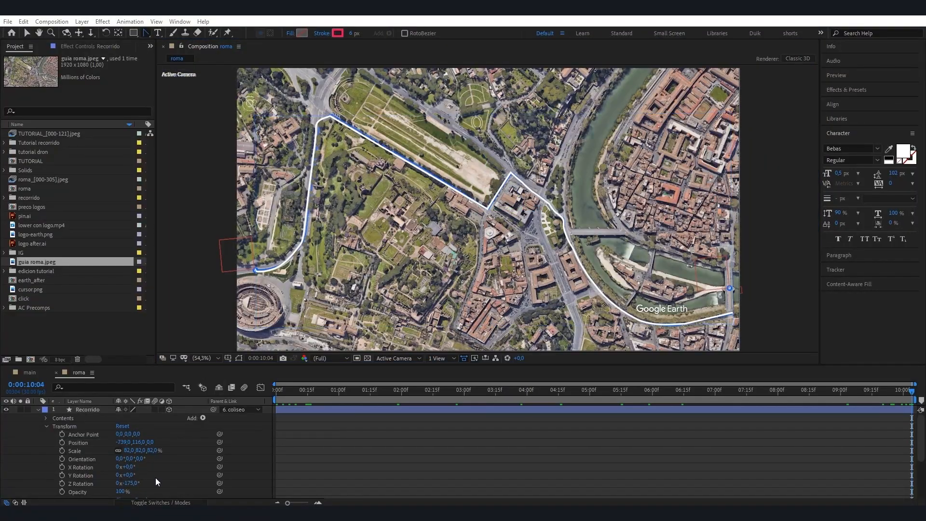
# Step: Delete the guia roma.jpeg guide layer from the roma composition and preview the flight with the route line
pyautogui.click(46, 427)
pyautogui.click(38, 409)
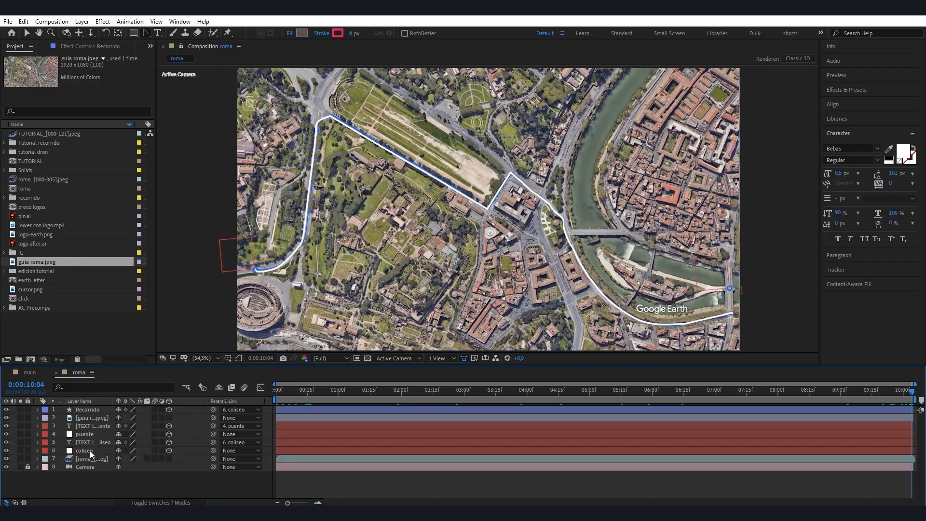
pyautogui.hotkey('ctrl', 'Down')
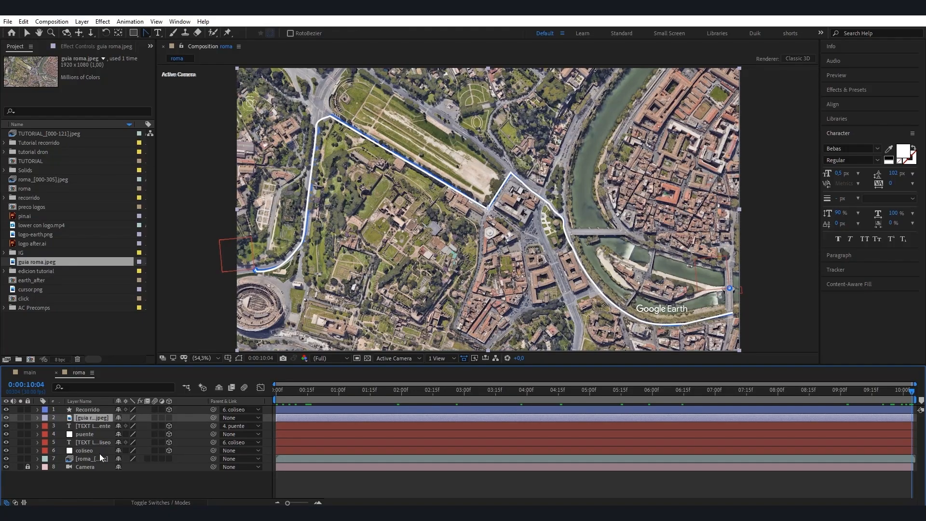
pyautogui.press('Delete')
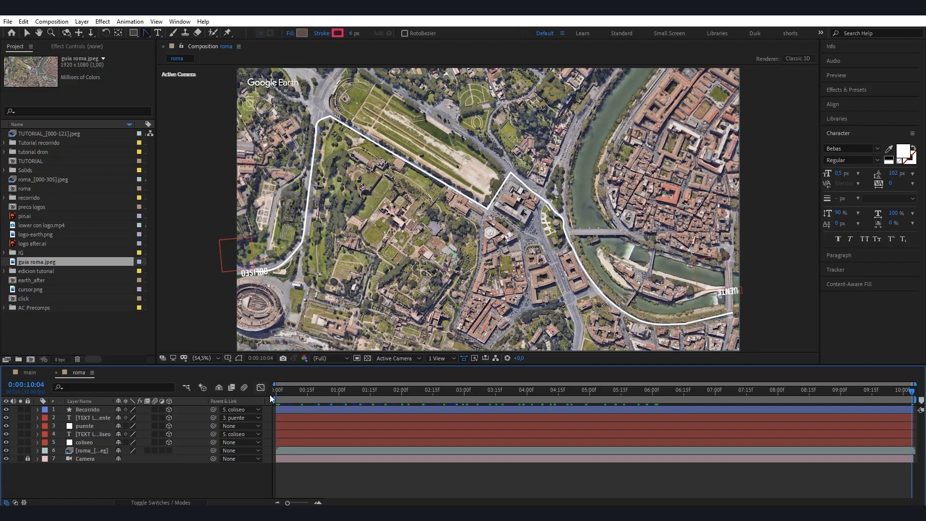
pyautogui.press('space')
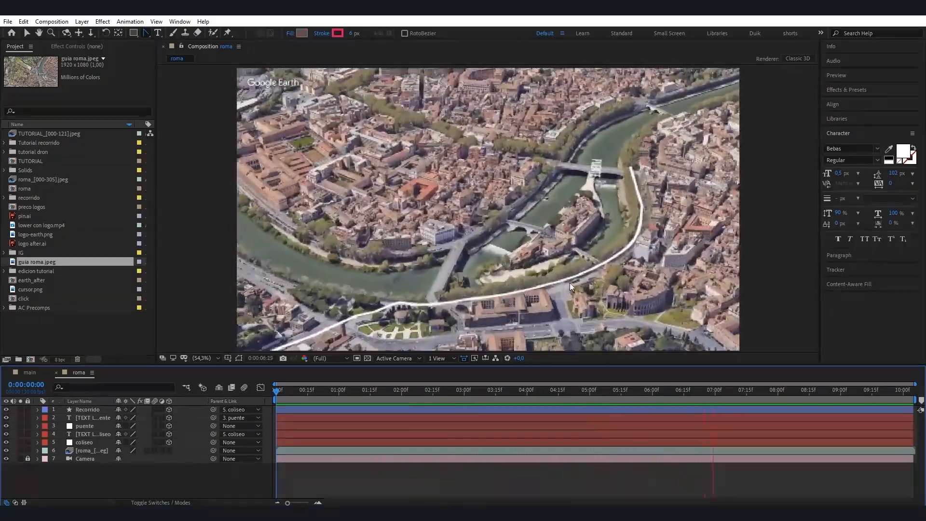
pyautogui.press('space')
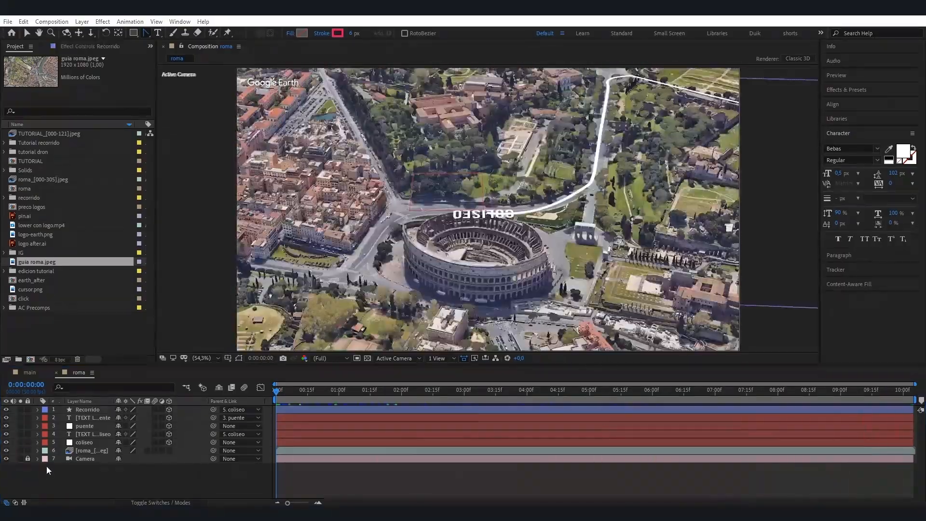
# Step: Add Trim Paths to the Recorrido shape and keyframe its Start at 100% on the first frame
pyautogui.click(38, 410)
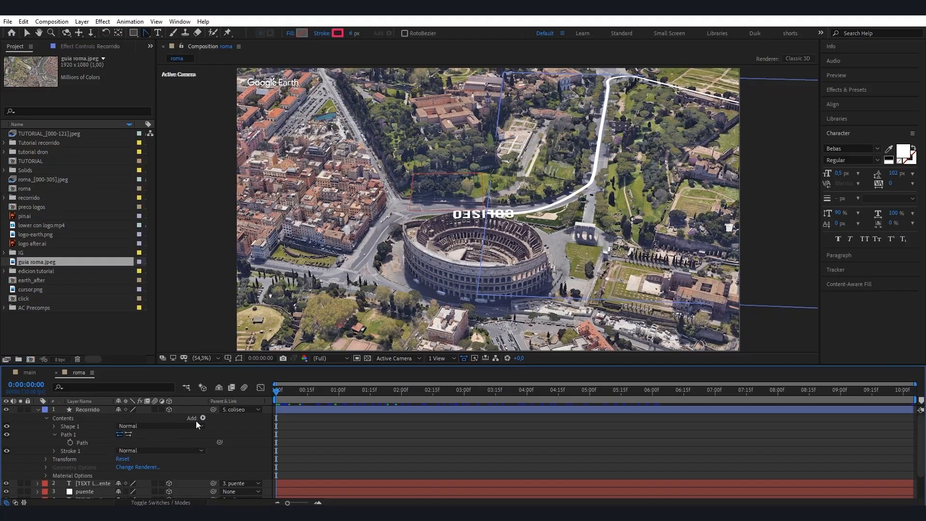
pyautogui.click(202, 417)
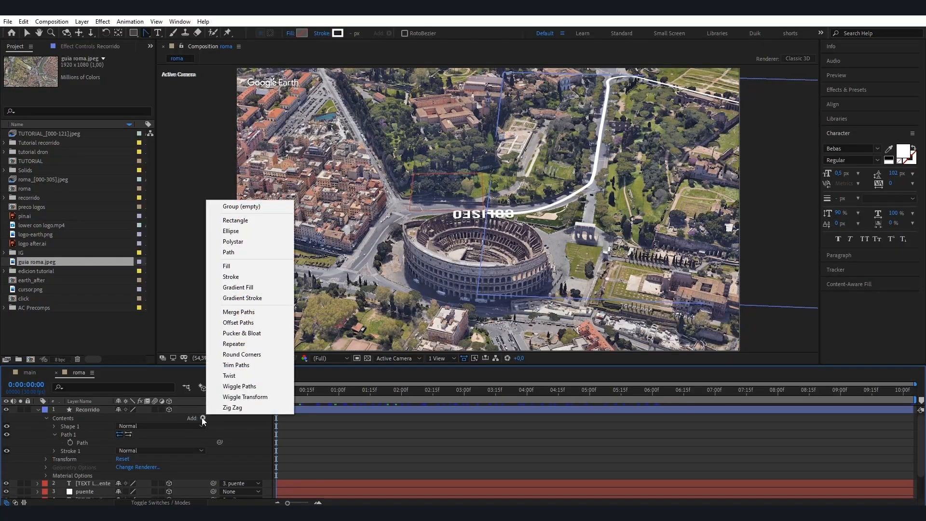
pyautogui.click(233, 365)
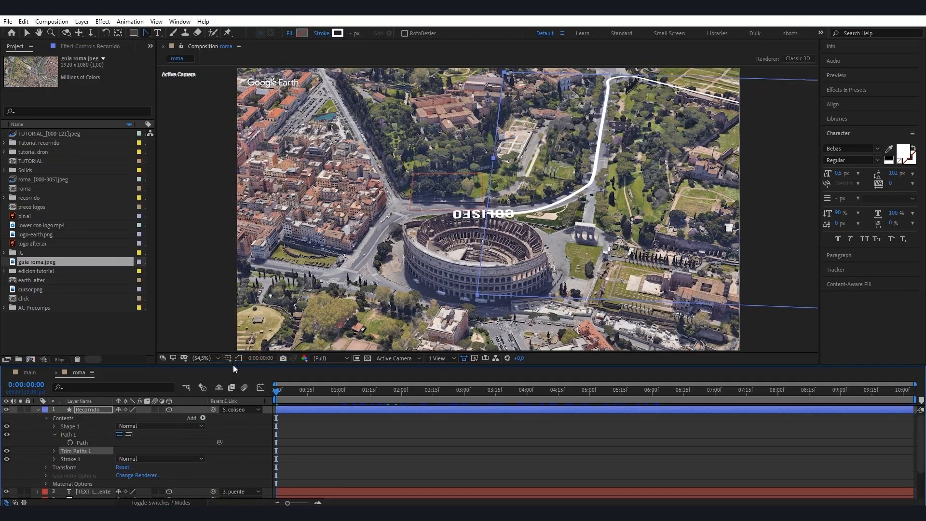
pyautogui.click(53, 450)
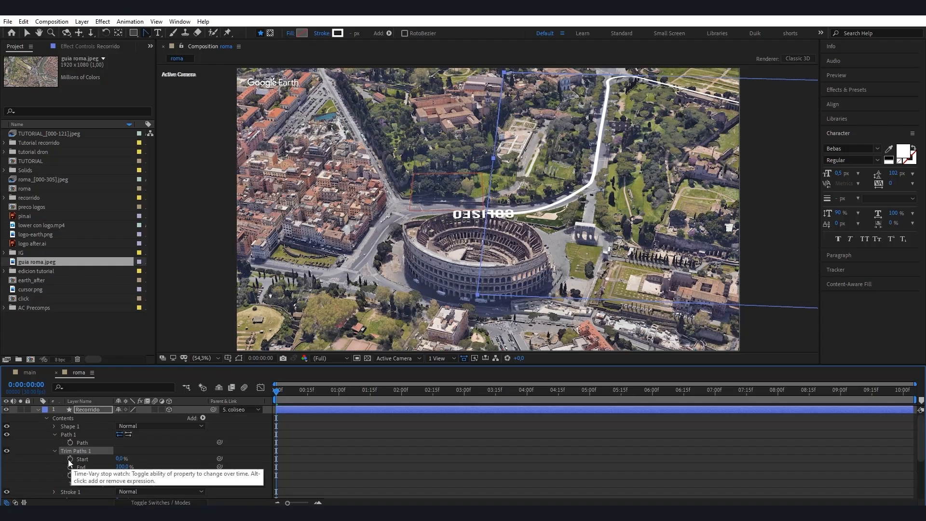
pyautogui.click(70, 458)
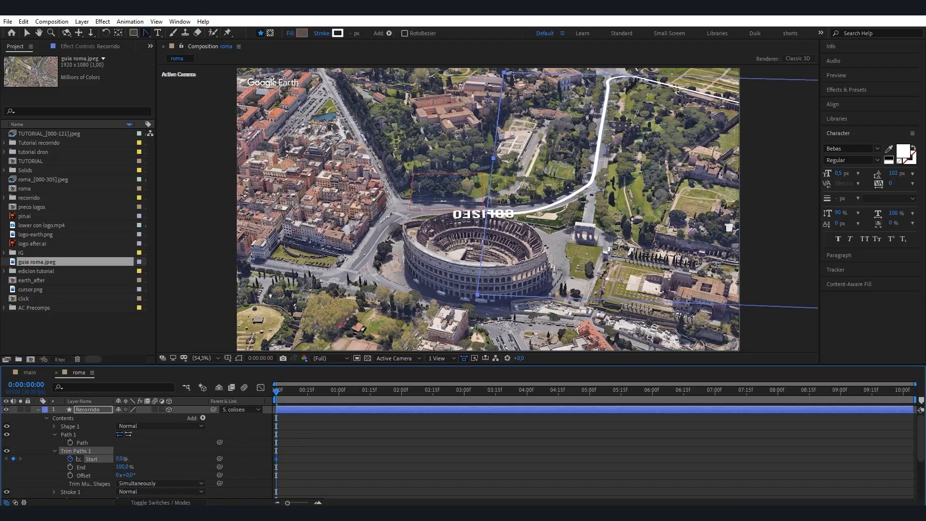
pyautogui.moveTo(166, 462); pyautogui.dragTo(193, 462)
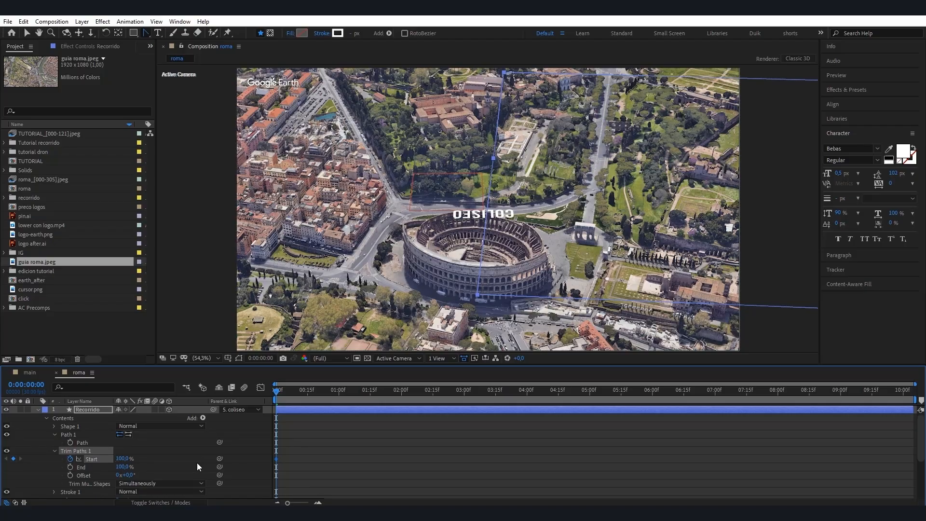
# Step: Keyframe the Trim Paths Start at 0:00:10:04 so the whole route is drawn, and apply Easy Ease to both Start keyframes
pyautogui.moveTo(904, 393); pyautogui.dragTo(919, 393)
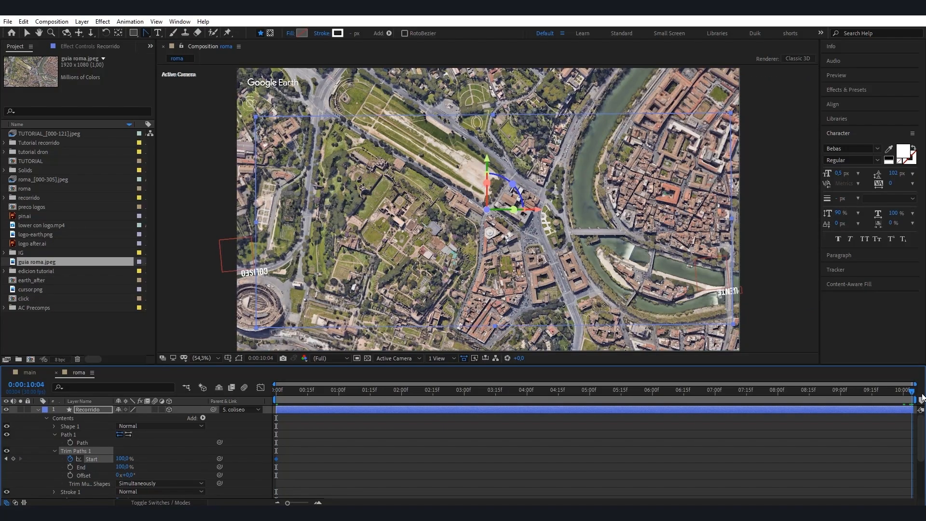
pyautogui.moveTo(123, 459); pyautogui.dragTo(90, 460)
pyautogui.press('Home')
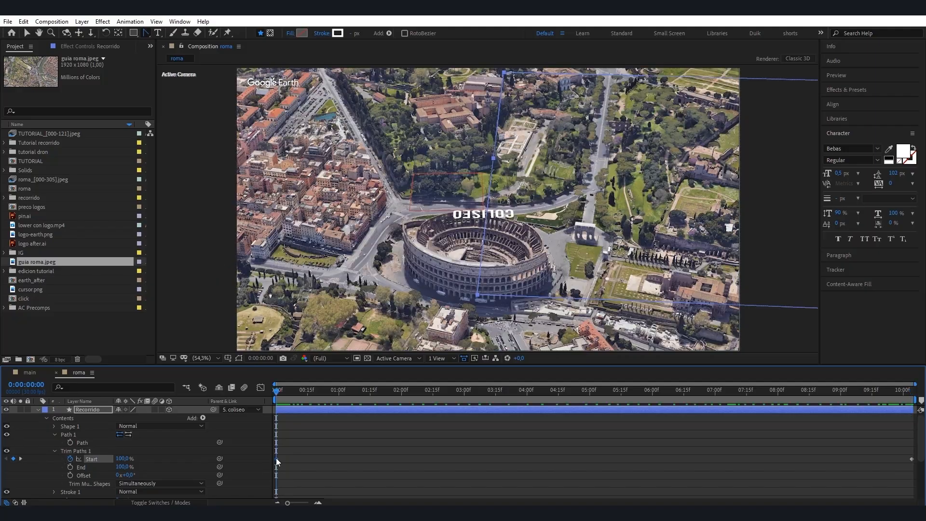
pyautogui.rightClick(276, 457)
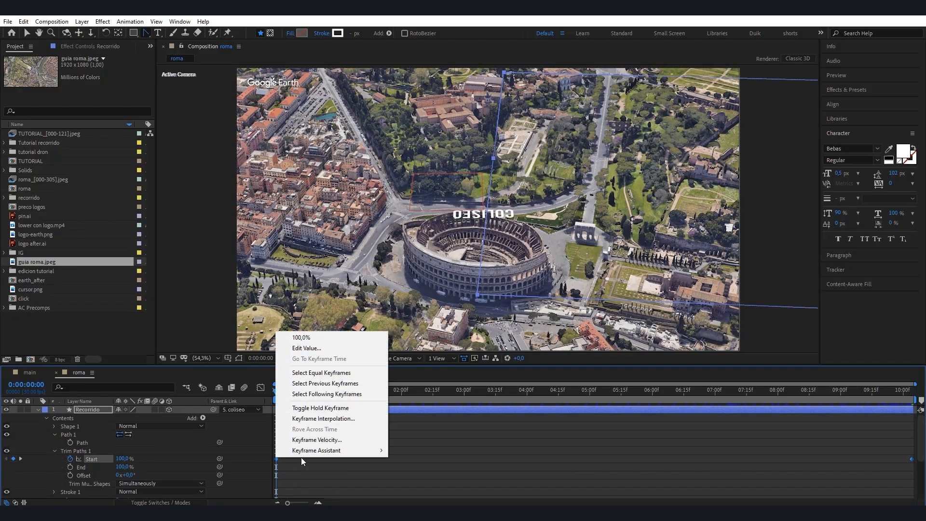
pyautogui.moveTo(308, 454)
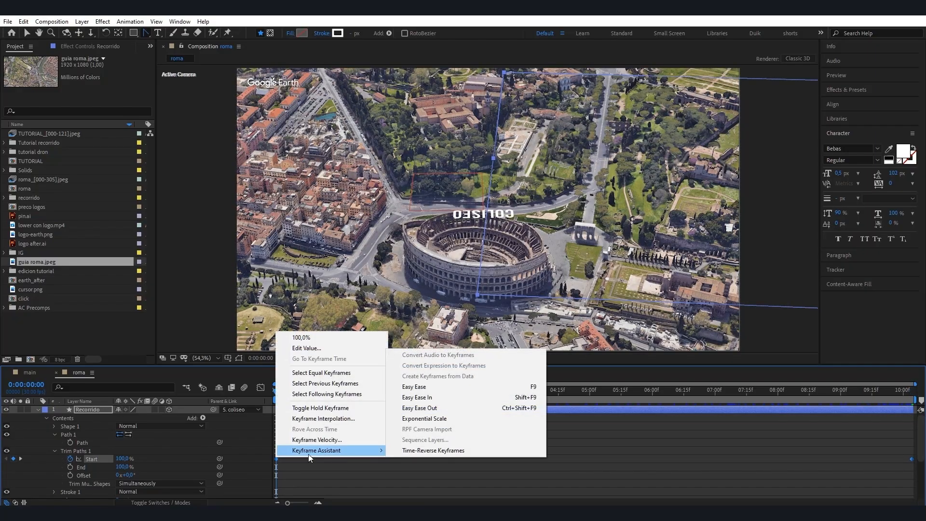
pyautogui.click(413, 387)
pyautogui.press('space')
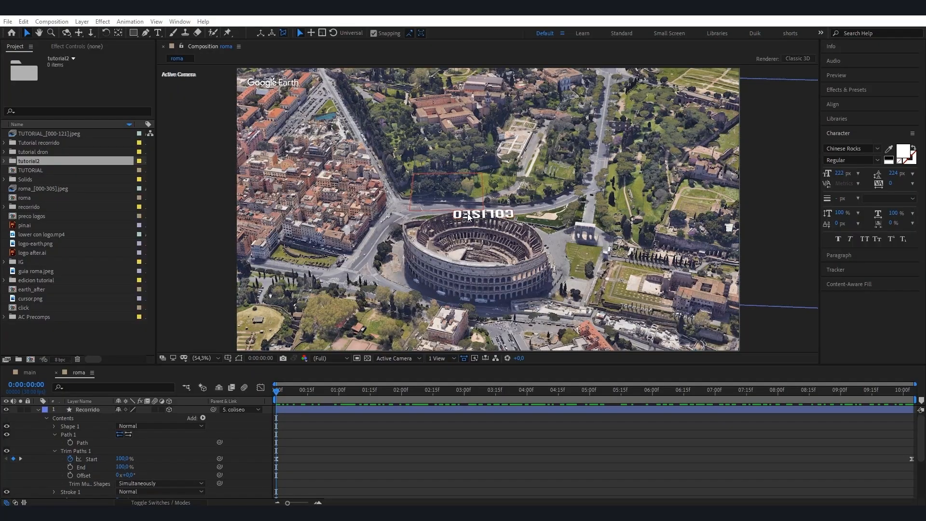
# Step: Stand the coliseo text layer upright with X Rotation 90° and Y Rotation 183°, and extend its text to COLISEO ROMANO
pyautogui.scroll(2, 468, 217)
pyautogui.scroll(2, 470, 219)
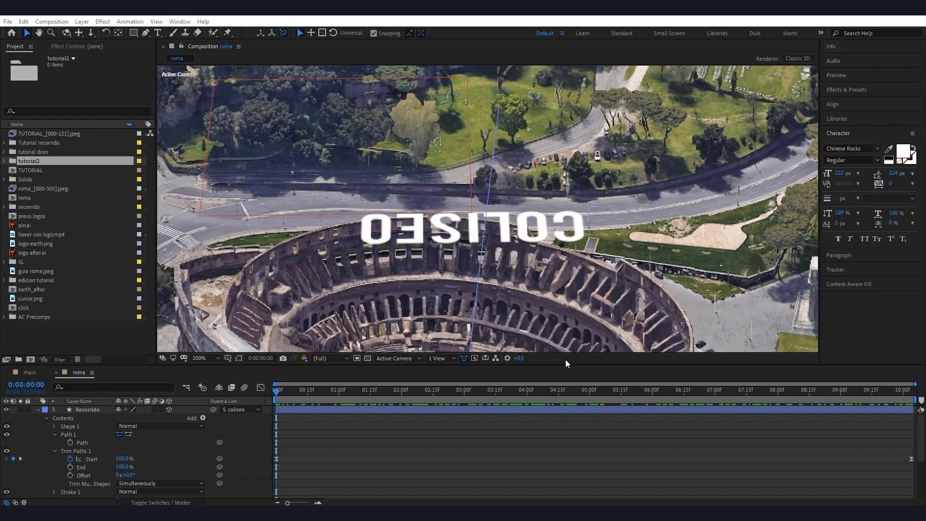
pyautogui.click(37, 409)
pyautogui.click(112, 437)
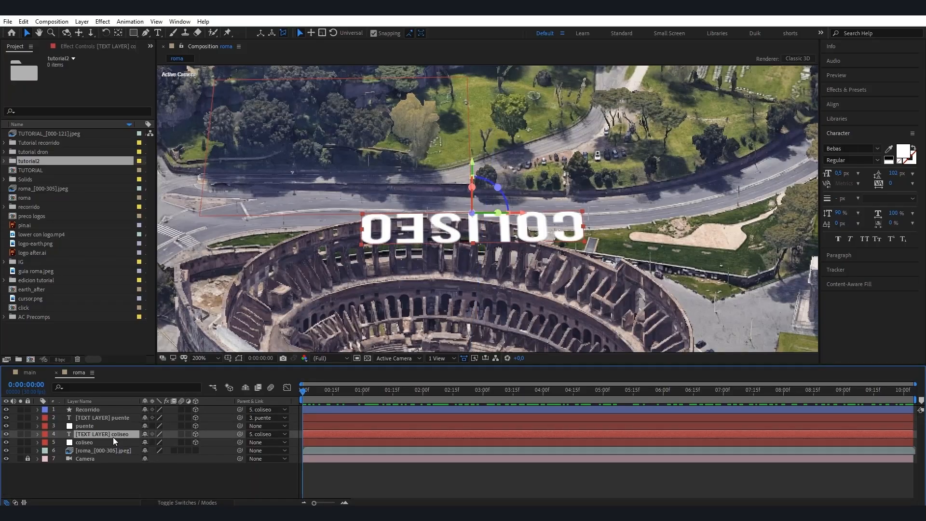
pyautogui.press('r')
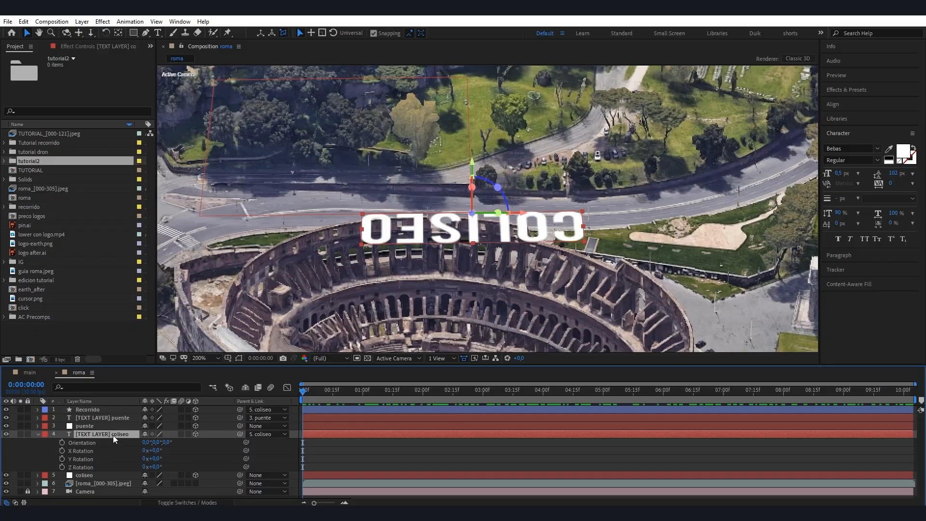
pyautogui.click(153, 452)
pyautogui.write('90')
pyautogui.press('Return')
pyautogui.moveTo(154, 458); pyautogui.dragTo(256, 470)
pyautogui.moveTo(256, 470); pyautogui.dragTo(254, 470)
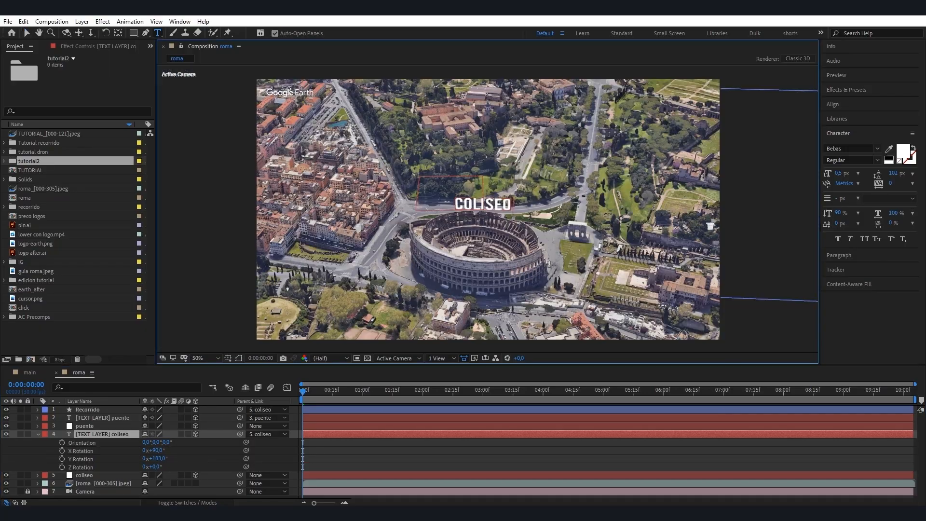
pyautogui.write('ROMANO')
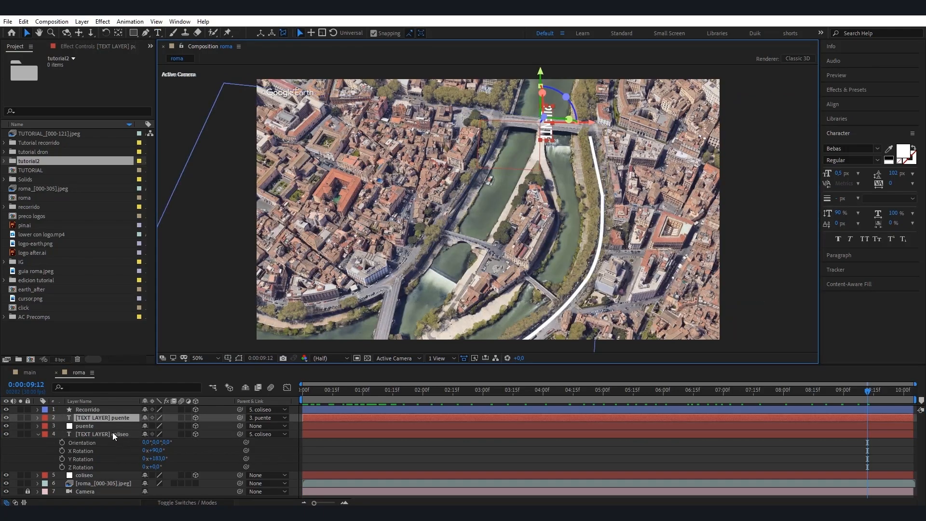
# Step: Stand the puente text layer upright facing the camera with X Rotation 90° and Y Rotation -86°
pyautogui.press('r')
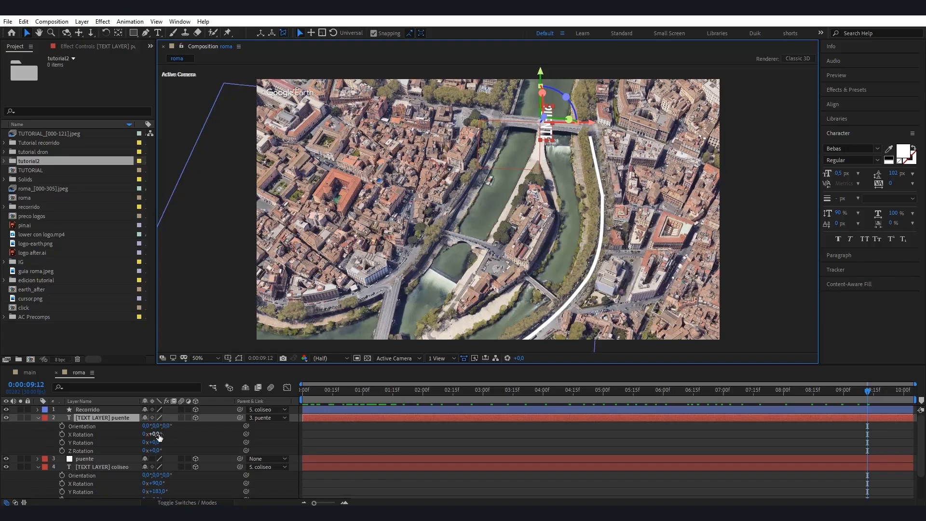
pyautogui.click(158, 434)
pyautogui.write('90')
pyautogui.press('Return')
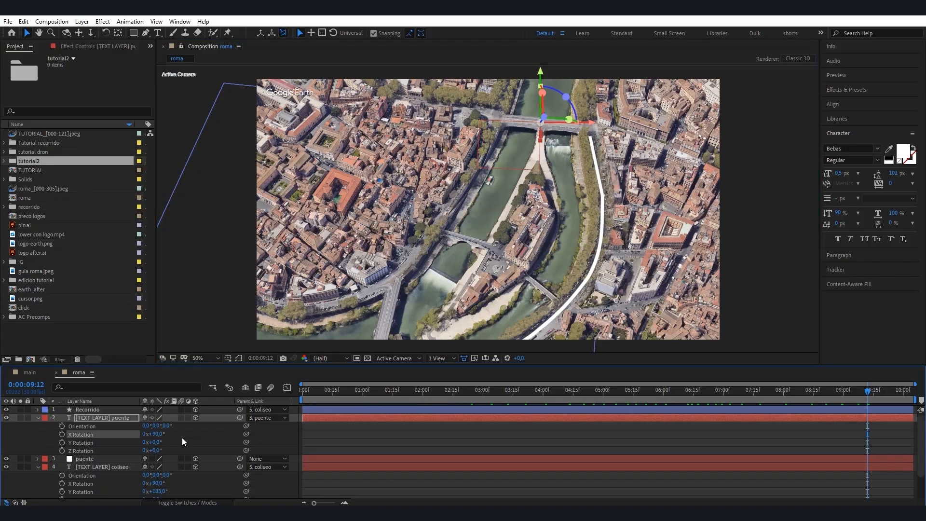
pyautogui.moveTo(155, 442); pyautogui.dragTo(121, 453)
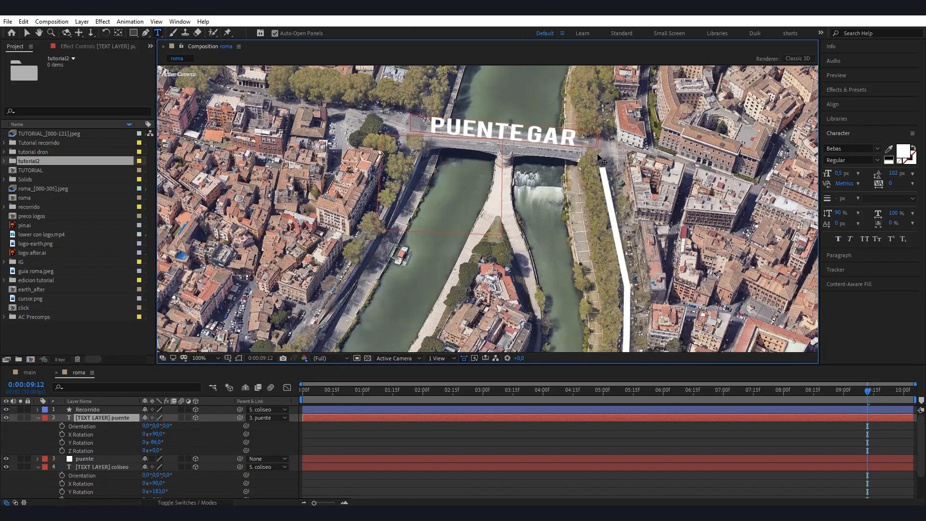
# Step: Complete the bridge label as PUENTE GARIBALDI, raise it slightly above the bridge, and preview the animation
pyautogui.write('IBALDI')
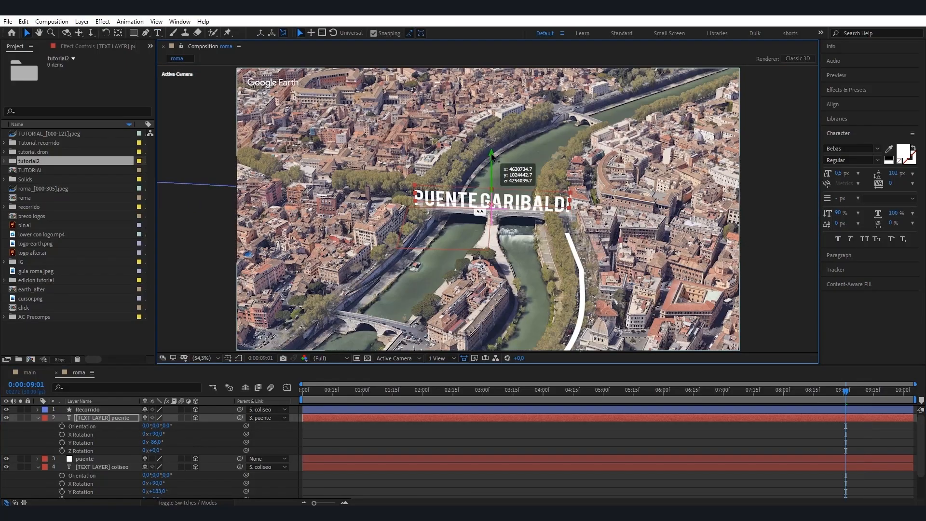
pyautogui.moveTo(492, 166); pyautogui.dragTo(493, 155)
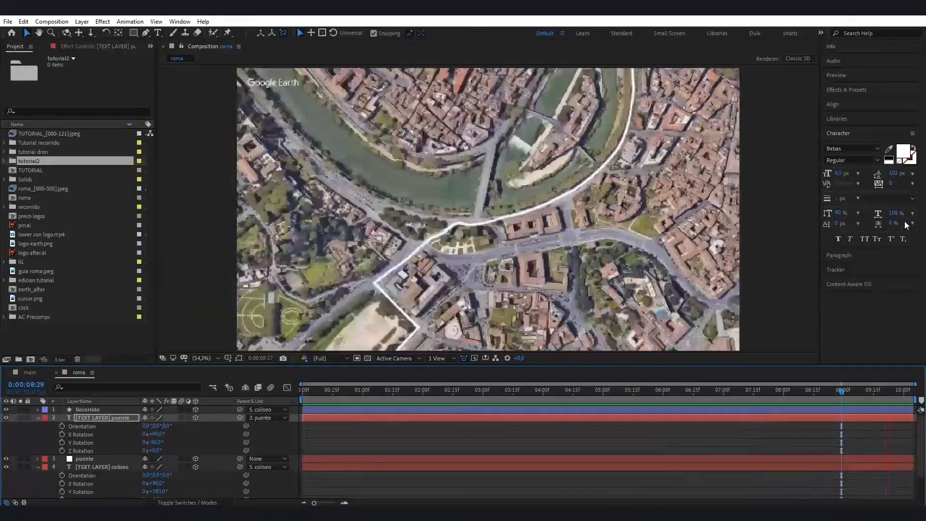
pyautogui.press('space')
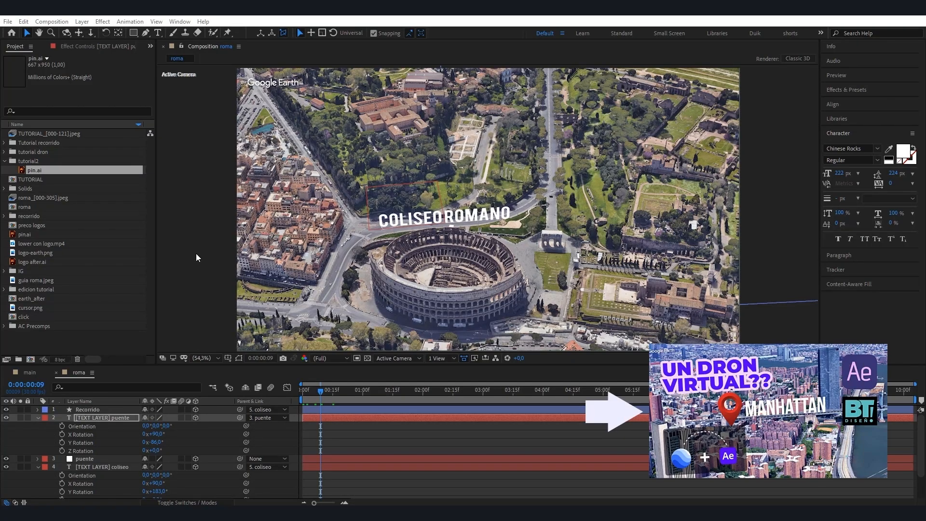
# Step: Add pin.ai as a 3D layer above Recorrido, scale it to 16%, and parent it to the coliseo null
pyautogui.moveTo(36, 170); pyautogui.dragTo(94, 408)
pyautogui.press('s')
pyautogui.moveTo(169, 418)
pyautogui.mouseDown()
pyautogui.moveTo(118, 405)
pyautogui.moveTo(172, 418)
pyautogui.mouseUp()
pyautogui.click(36, 410)
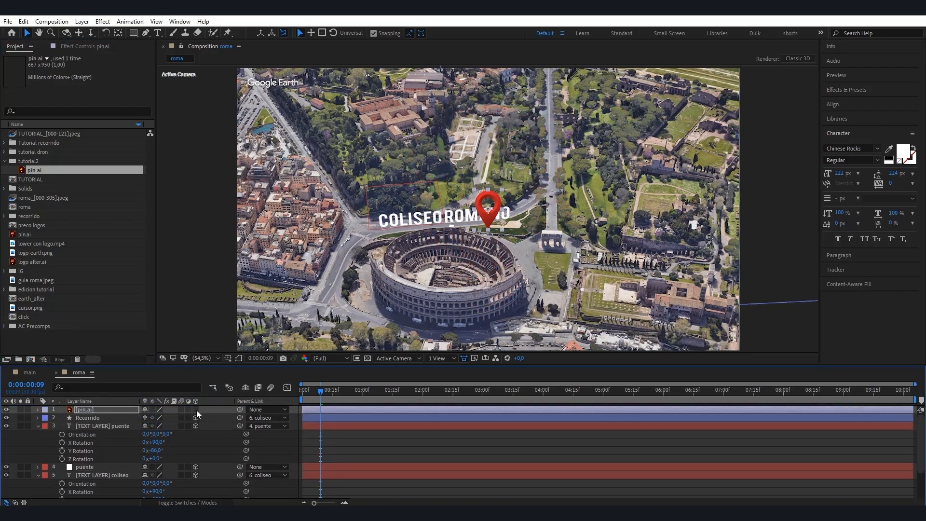
pyautogui.click(285, 409)
pyautogui.click(276, 380)
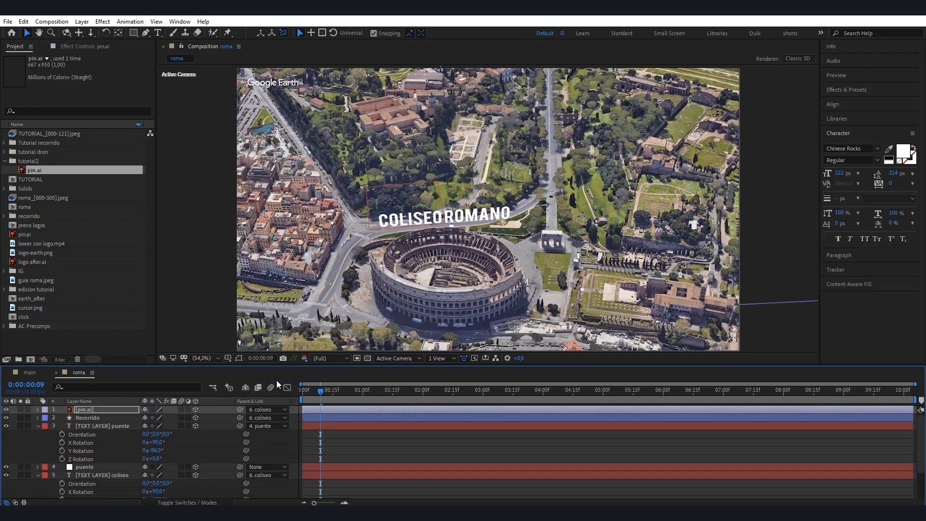
# Step: Set the pin layer's position to 0, 0, 0 and its orientation to 0°, 0°, 0°
pyautogui.click(37, 409)
pyautogui.click(185, 434)
pyautogui.write('0')
pyautogui.click(219, 441)
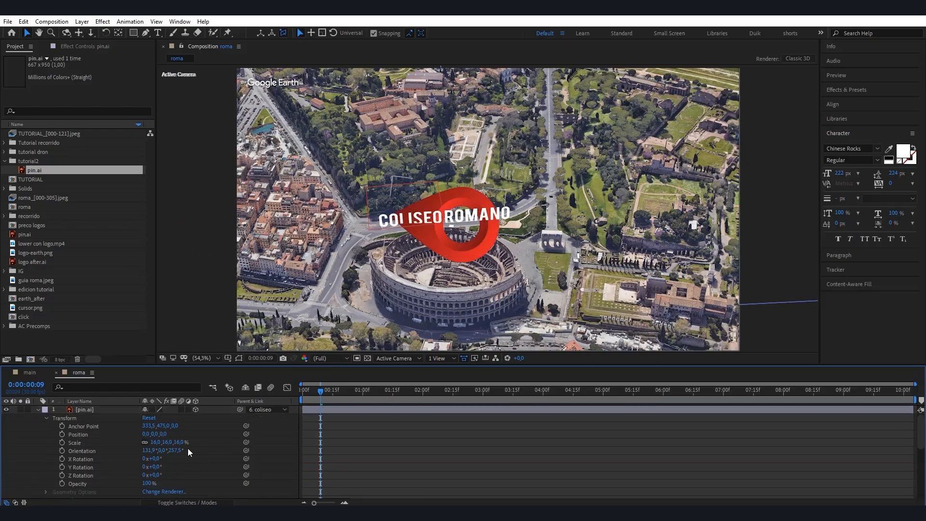
pyautogui.click(148, 451)
pyautogui.write('0')
pyautogui.press('Tab')
pyautogui.write('0')
pyautogui.press('Tab')
pyautogui.write('0')
# Step: Shift the pin to X position 140 so it stands beside the COLISEO ROMANO label
pyautogui.moveTo(147, 418); pyautogui.dragTo(171, 418)
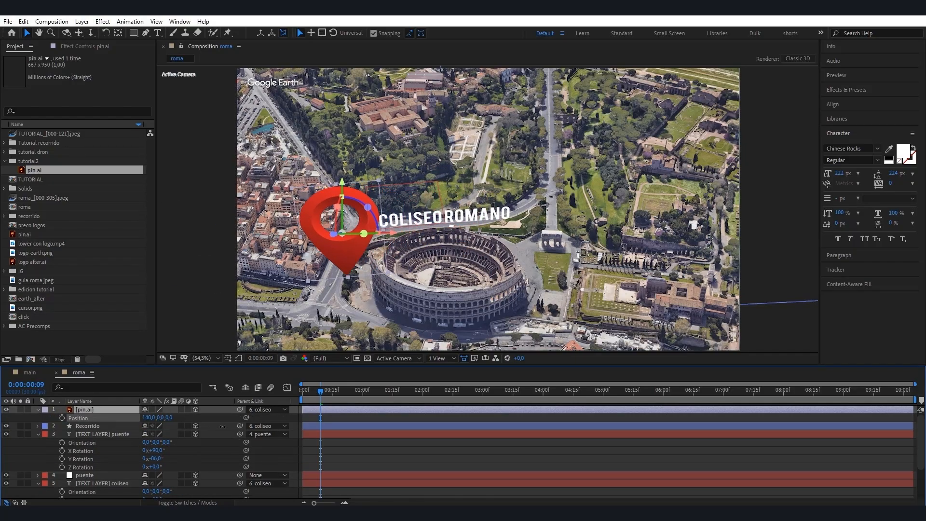
pyautogui.press('s')
pyautogui.press('p')
pyautogui.click(139, 425)
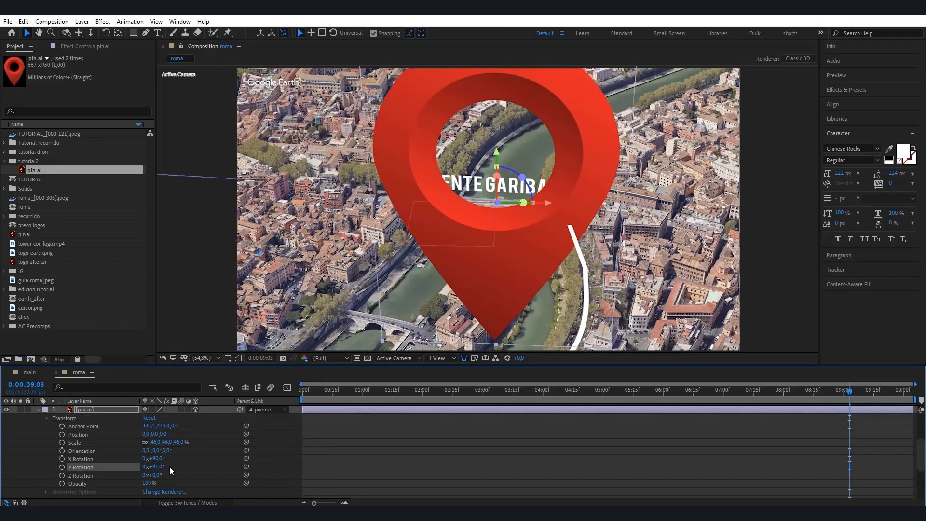
# Step: Give the bridge pin a Y Rotation of 91° and place it at 3% scale and position -56, 134, 0 beside PUENTE GARIBALDI
pyautogui.press('Return')
pyautogui.moveTo(146, 434); pyautogui.dragTo(127, 435)
pyautogui.hotkey('ctrl', 'z')
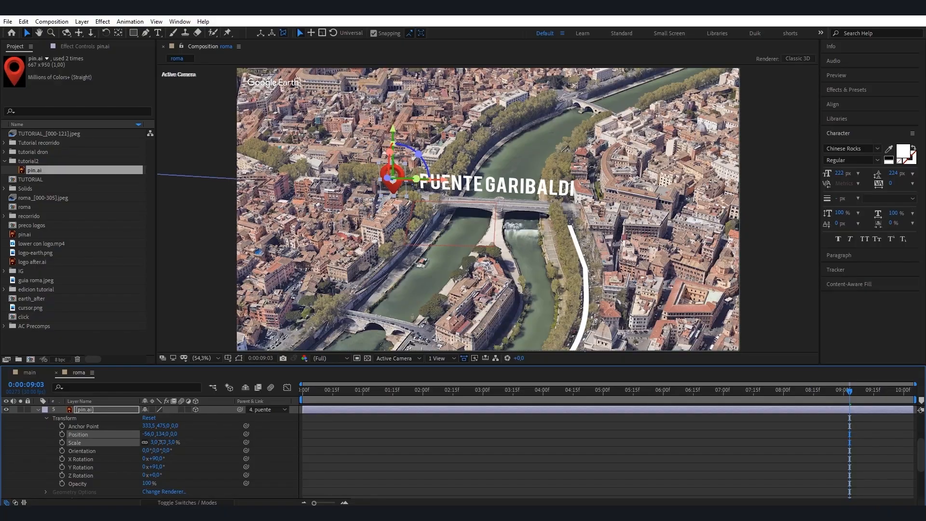